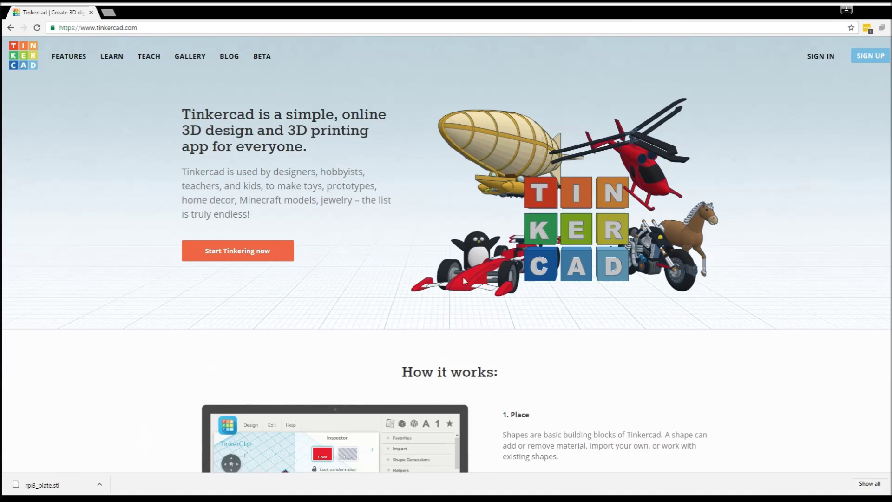
Look through the "How it works" section on the Tinkercad home page
scroll(607, 315, "down", 3)
scroll(605, 313, "down", 3)
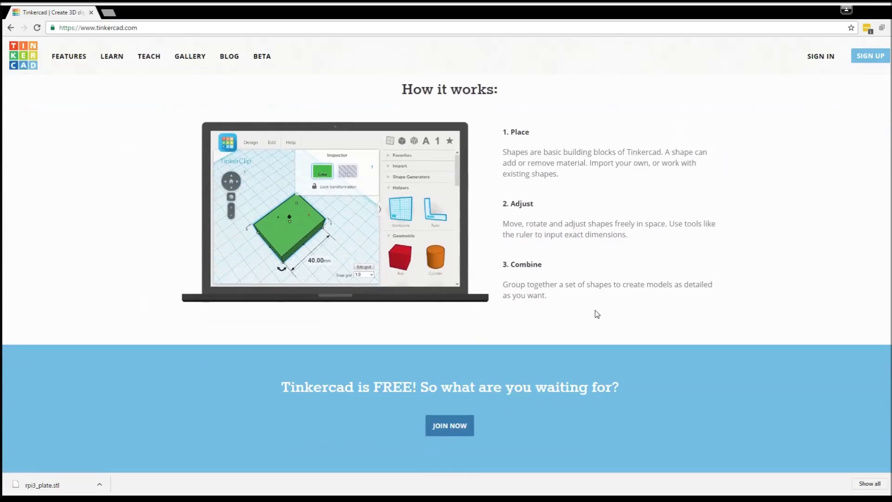
scroll(630, 285, "up", 6)
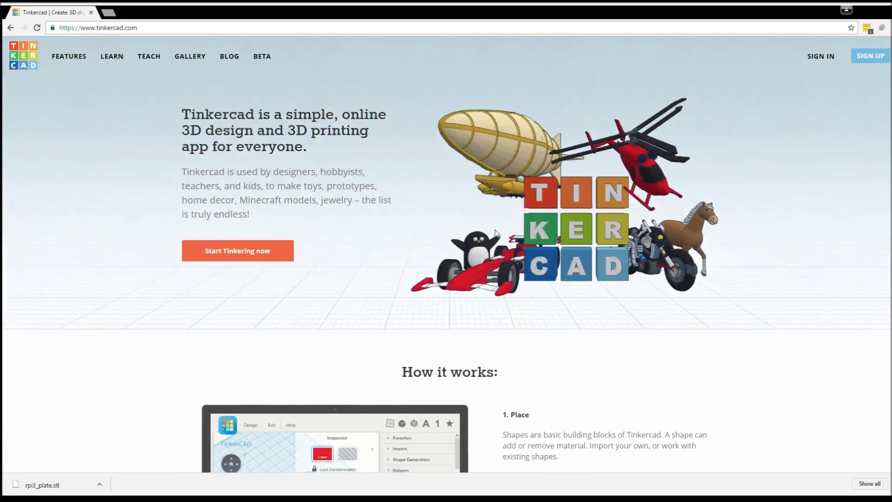
scroll(467, 269, "down", 1)
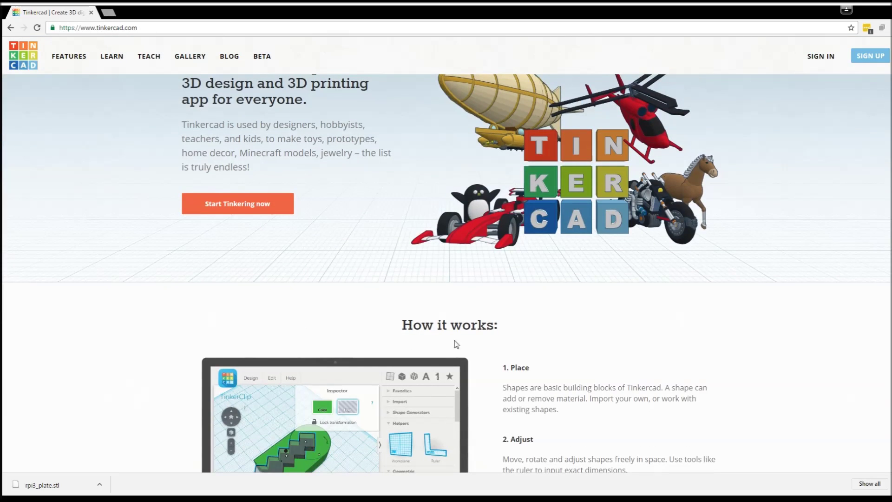
scroll(451, 352, "down", 3)
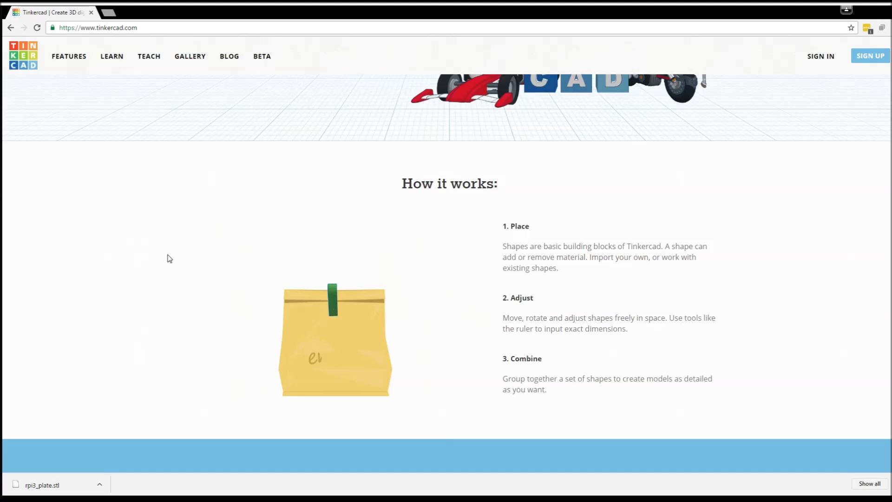
scroll(389, 300, "down", 2)
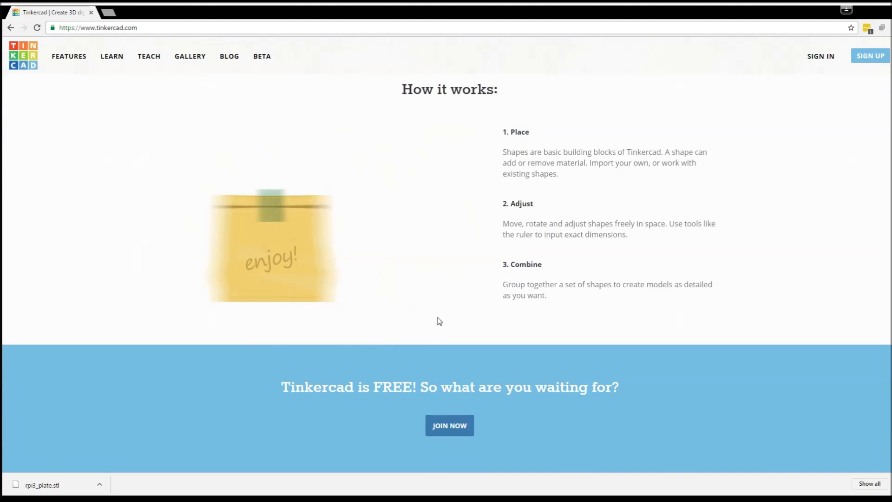
scroll(434, 321, "up", 6)
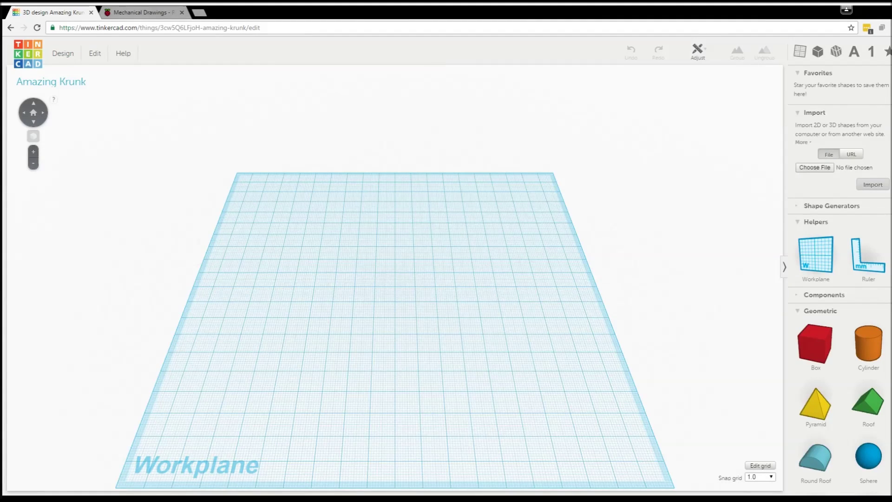
Open the Raspberry Pi 3 mechanical drawing PDF and examine the board's outline and mounting-hole dimensions
left_click(140, 12)
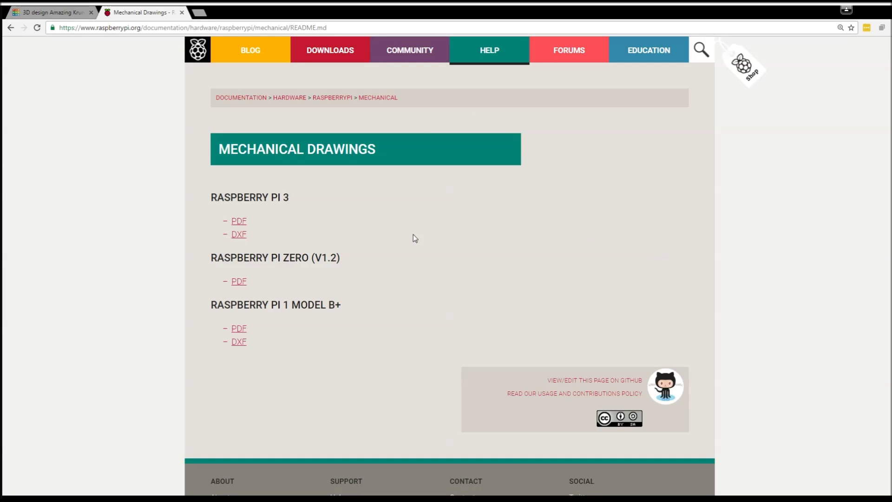
left_click(239, 221)
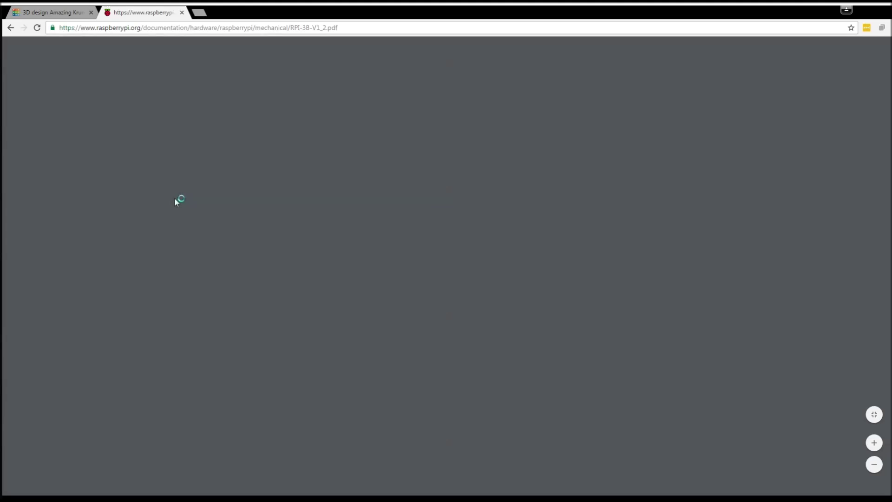
scroll(420, 282, "up", 4, "ctrl")
scroll(419, 281, "down", 1)
scroll(420, 281, "down", 2)
scroll(420, 282, "up", 1, "ctrl")
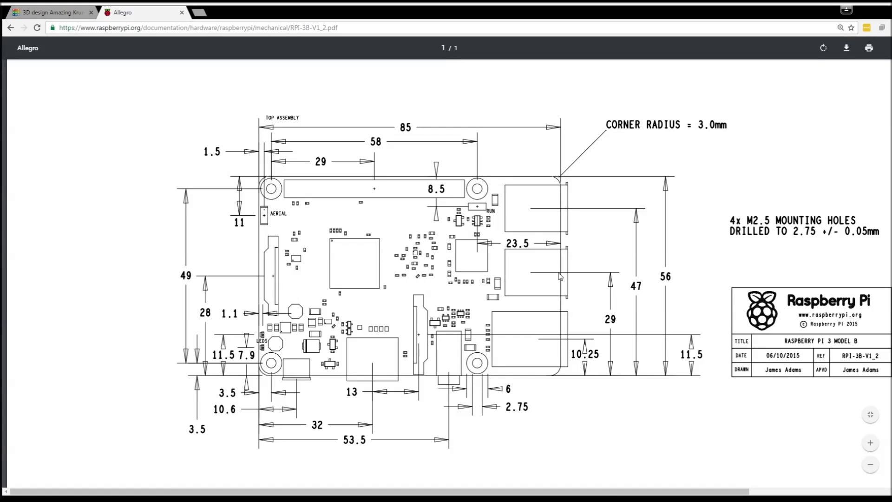
left_click_drag(611, 491, 652, 491)
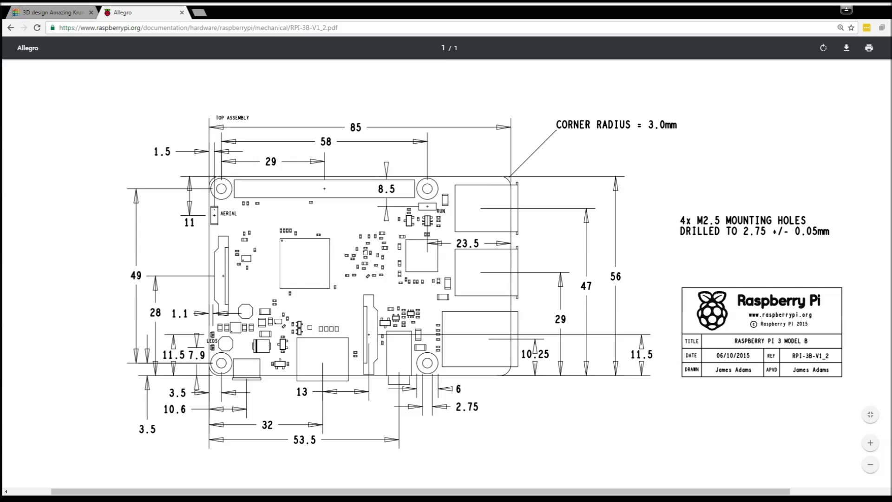
Return to the Tinkercad design and rename it as "Rpi3 plate" in its properties
key("ctrl+Tab")
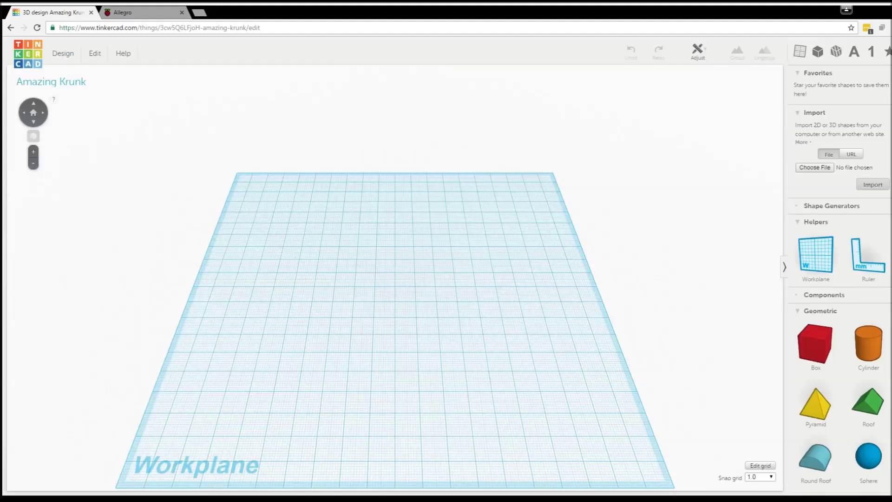
left_click(63, 53)
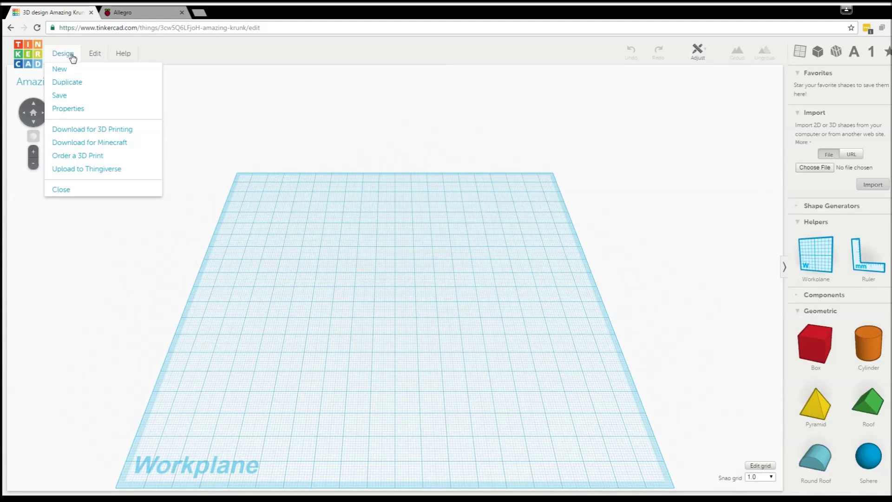
left_click(82, 108)
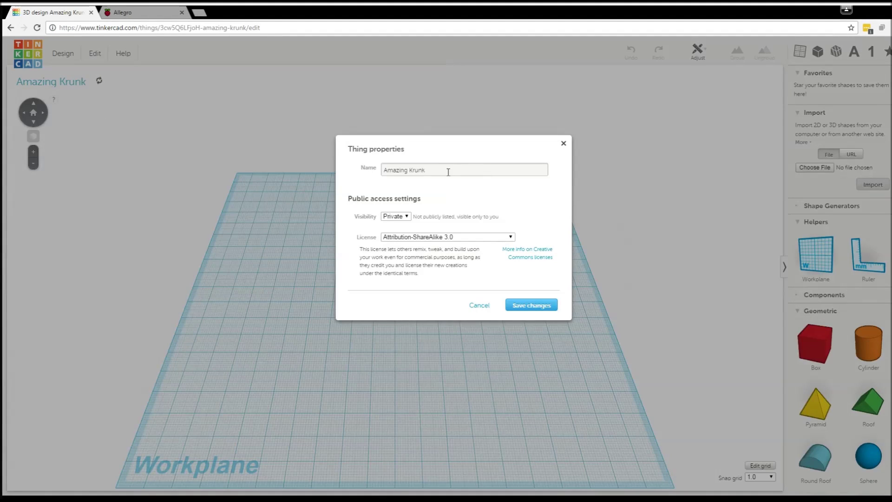
triple_click(448, 171)
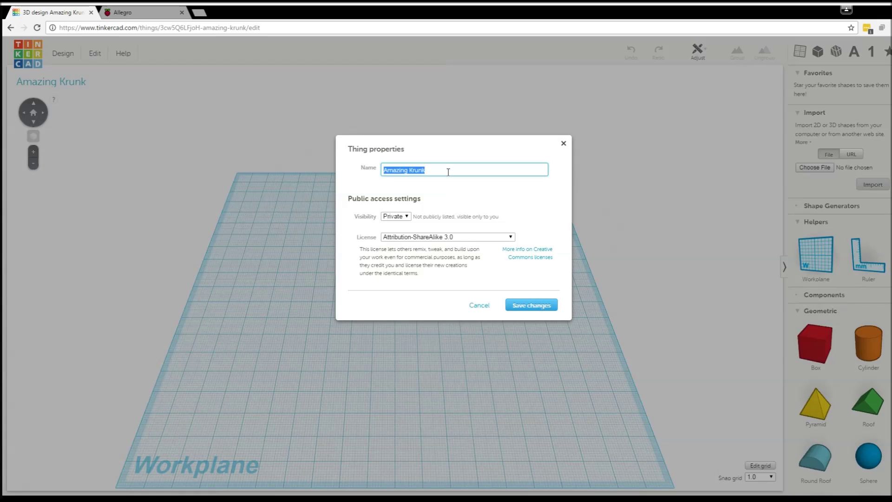
type("Rpi3 plate")
left_click(539, 306)
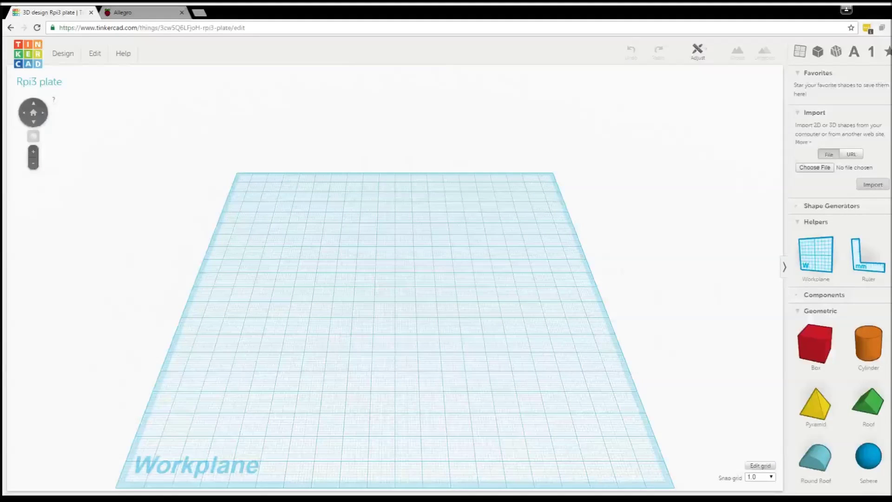
Place a box near the middle of the workplane, shift it slightly and select it
left_click_drag(816, 344, 387, 331)
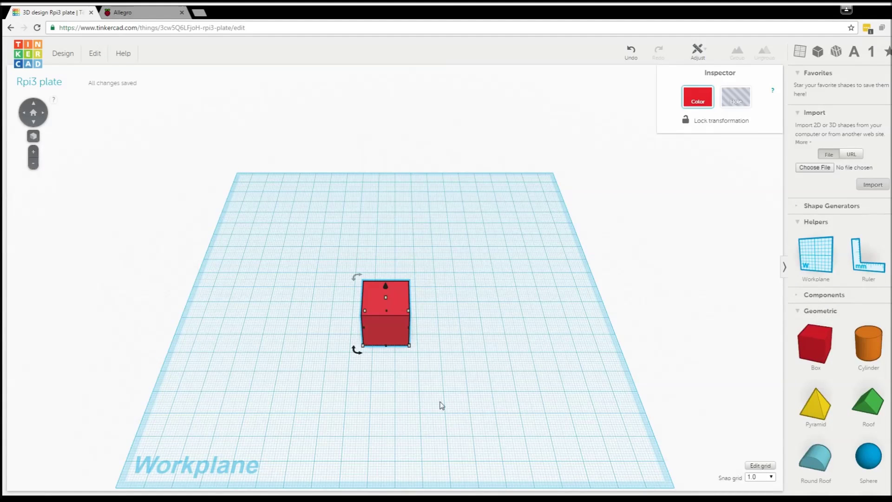
left_click_drag(370, 332, 381, 338)
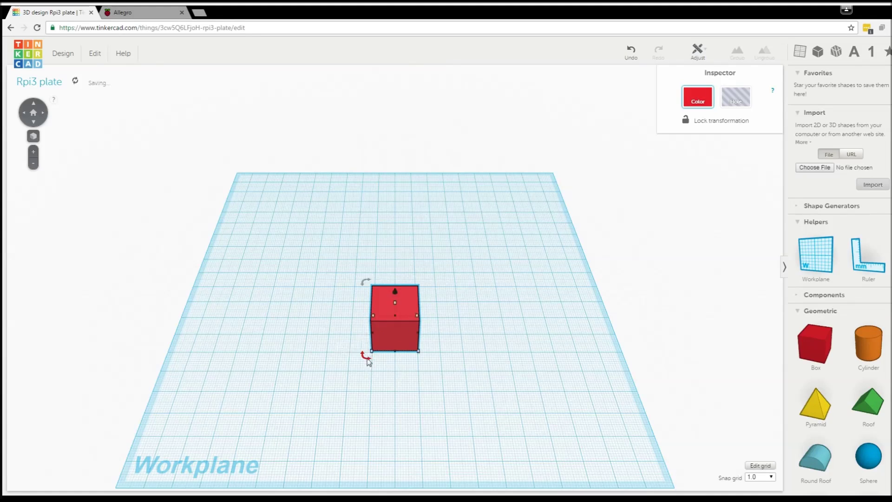
scroll(370, 367, "up", 2)
scroll(368, 370, "up", 2)
right_click_drag(371, 372, 482, 360)
left_click(379, 372)
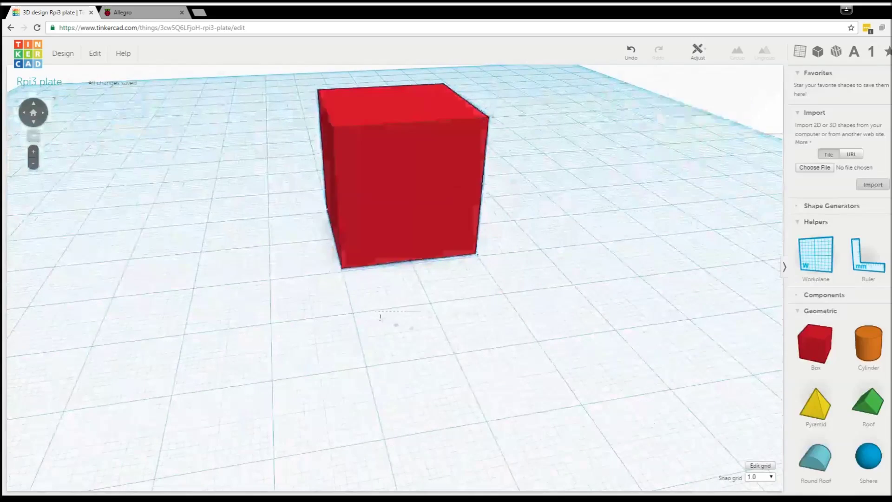
right_click_drag(377, 317, 405, 231)
left_click(405, 230)
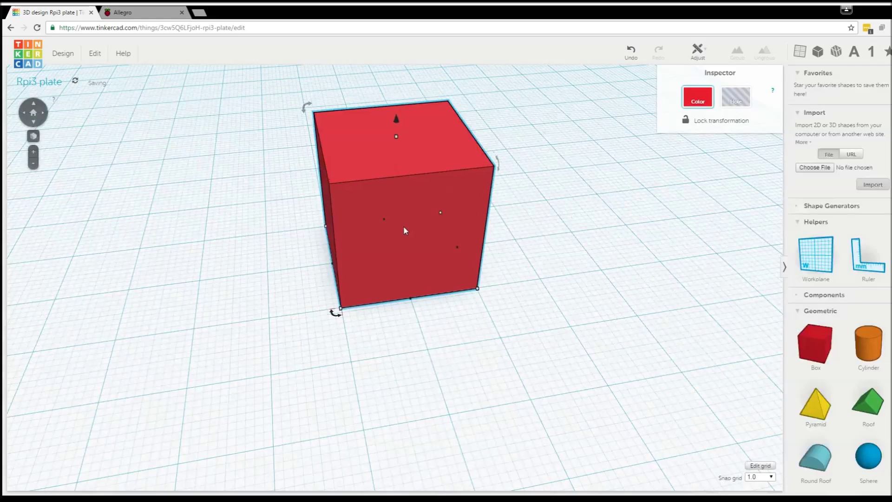
Nudge the box one grid step left, back, right and forward to its original place
left_click(482, 337)
left_click(361, 262)
key("Left")
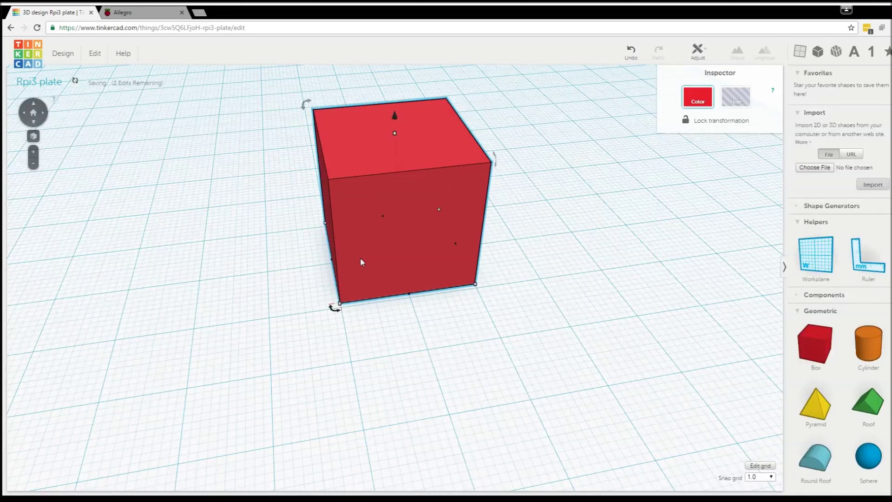
key("Up")
key("Right")
key("Down")
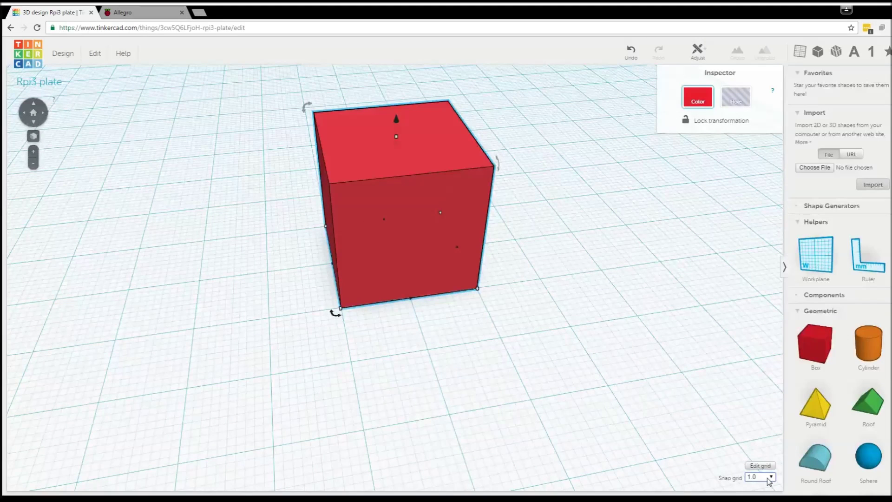
Stretch the box's base from its far corner to about 28 mm by 25 mm
left_click(577, 365)
left_click(434, 263)
left_click(599, 386)
left_click(418, 238)
left_click_drag(442, 215, 477, 193)
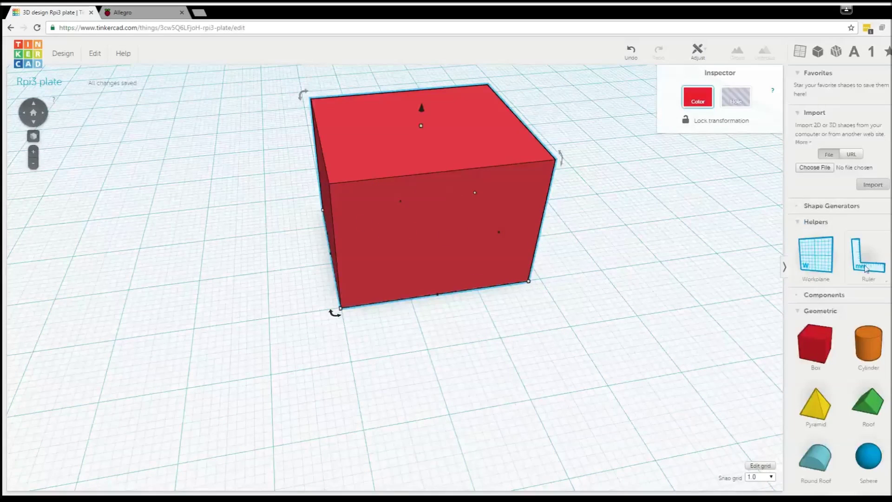
Place the ruler at the box's near corner and set the base to 85 mm long by 56 mm wide
left_click(342, 308)
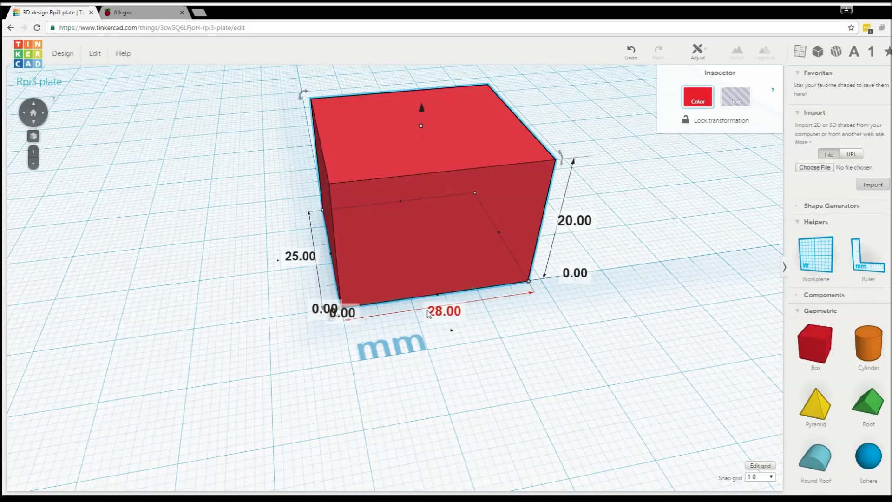
left_click(452, 313)
type("85")
key("Return")
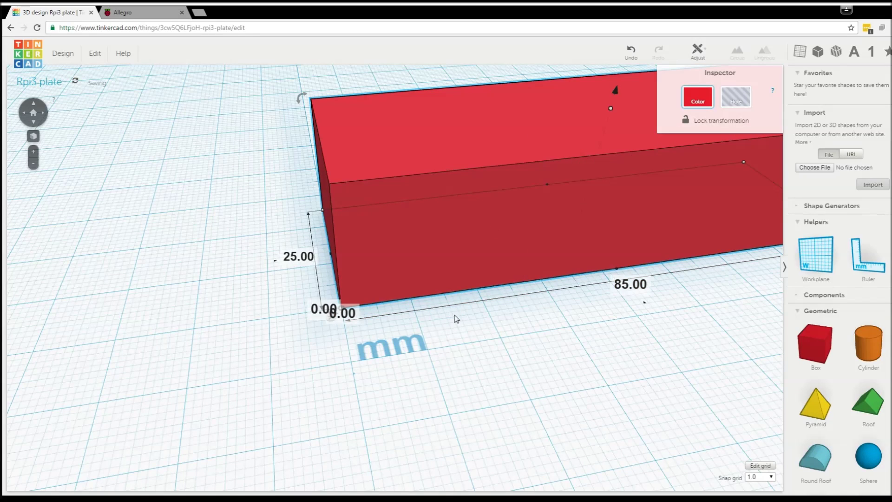
left_click(300, 258)
type("56")
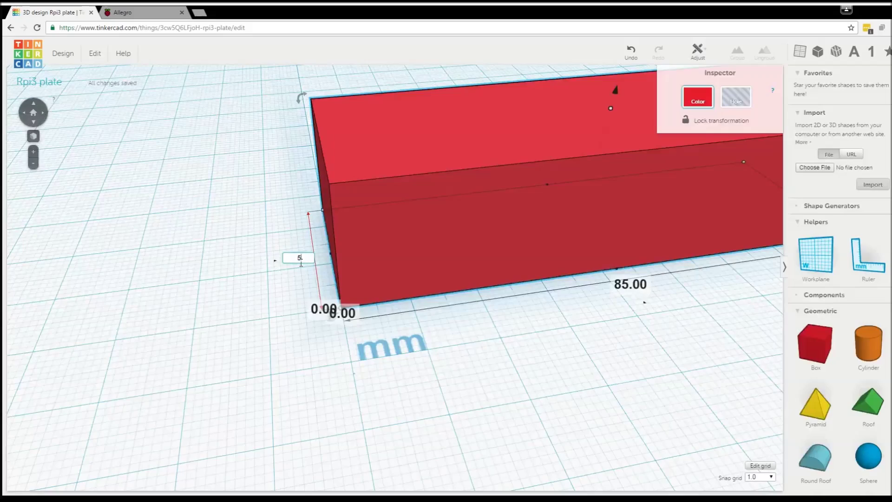
key("Return")
right_click_drag(556, 359, 590, 339)
scroll(589, 339, "down", 5)
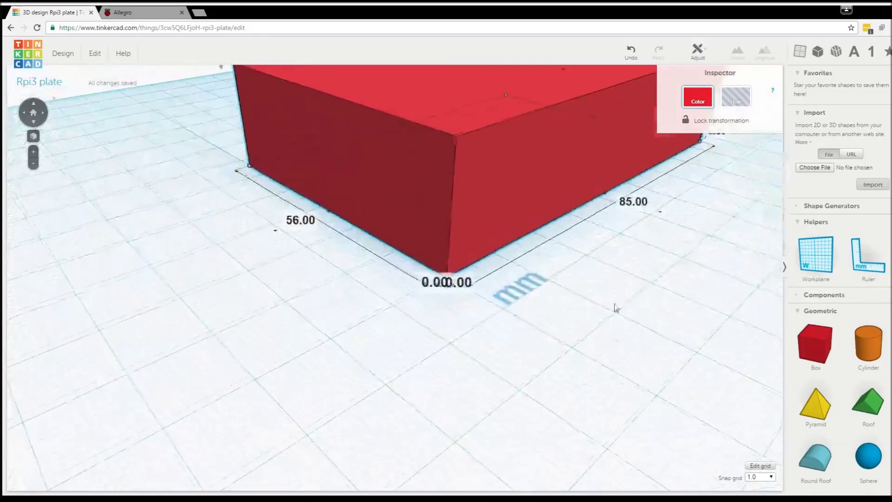
right_click_drag(567, 341, 557, 343)
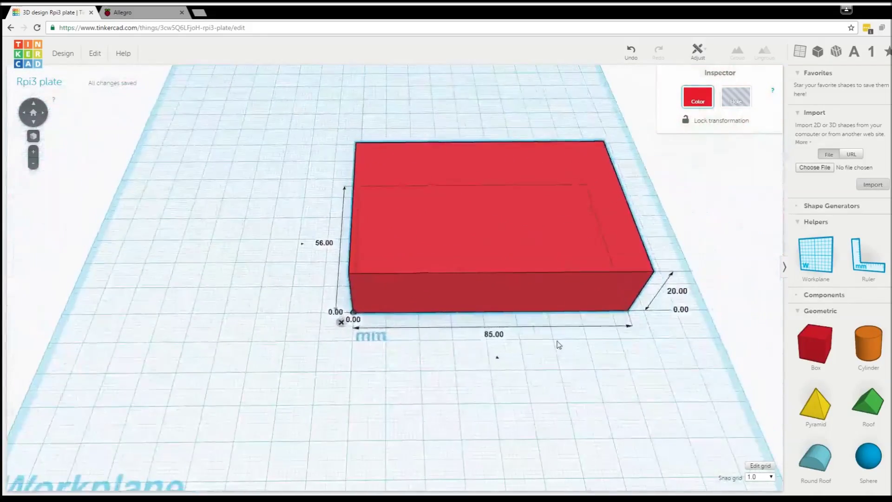
Reduce the box's height to 5 mm to form a flat plate, and deselect it
right_click_drag(558, 343, 495, 170)
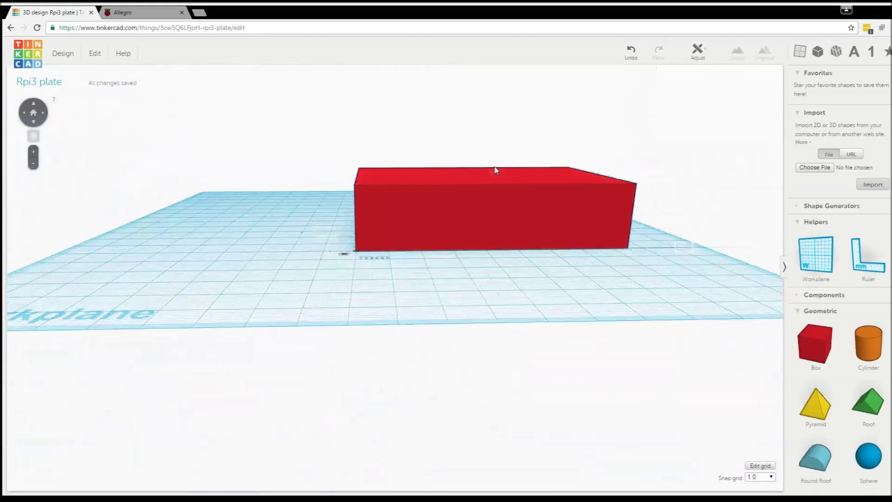
left_click(506, 219)
right_click_drag(478, 329, 474, 192)
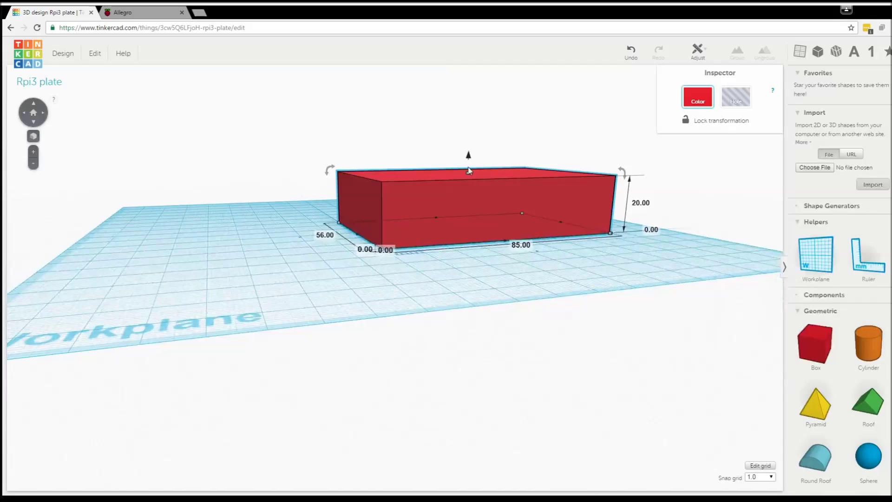
left_click_drag(470, 171, 472, 199)
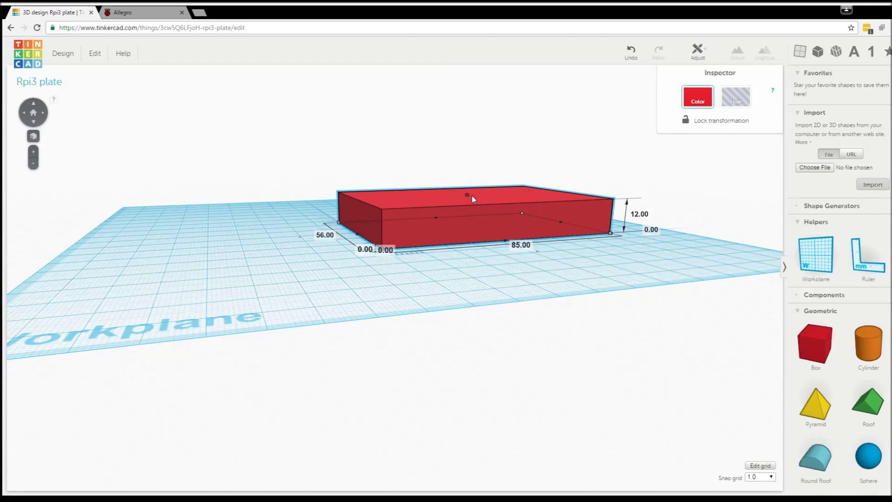
scroll(642, 232, "up", 5)
scroll(642, 232, "down", 2)
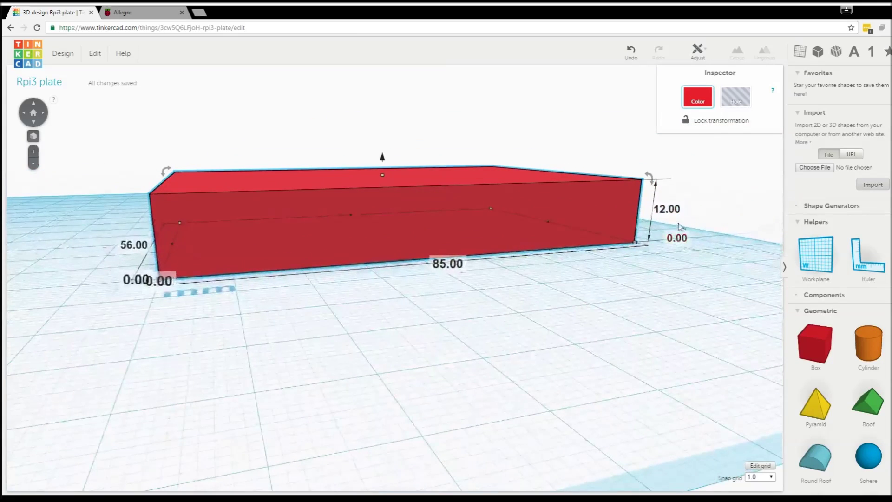
left_click_drag(383, 177, 384, 210)
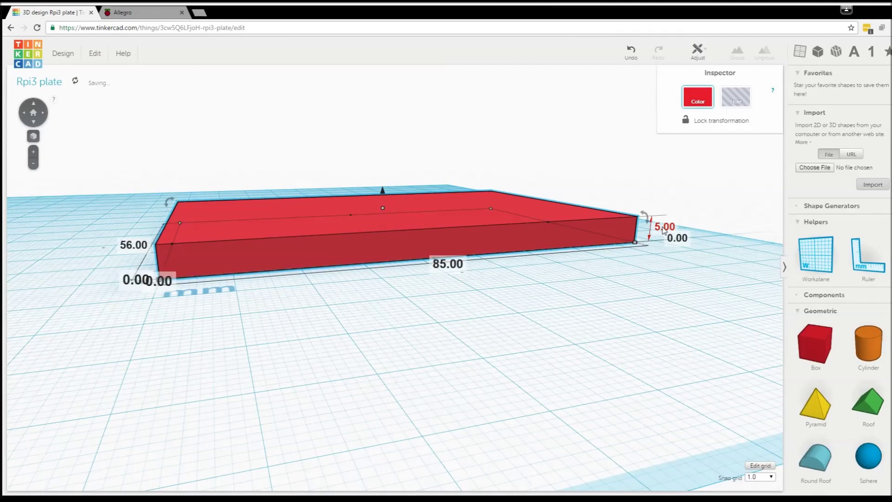
left_click(528, 316)
right_click_drag(544, 324, 415, 293)
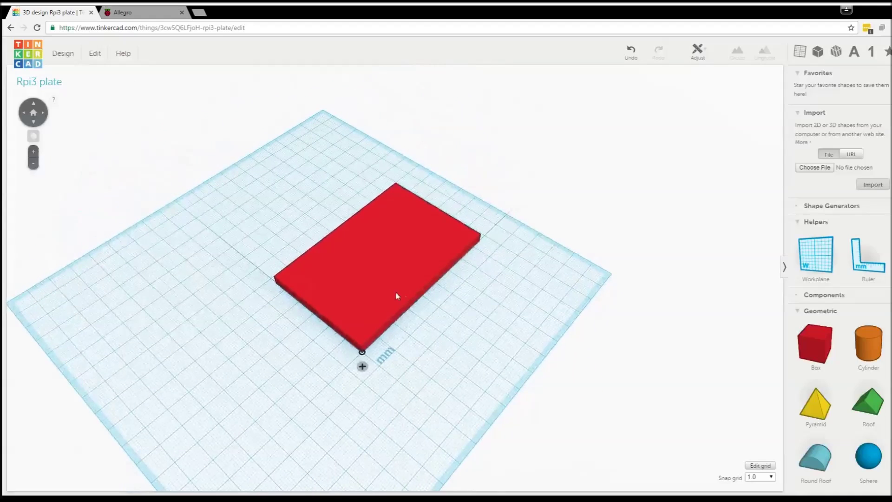
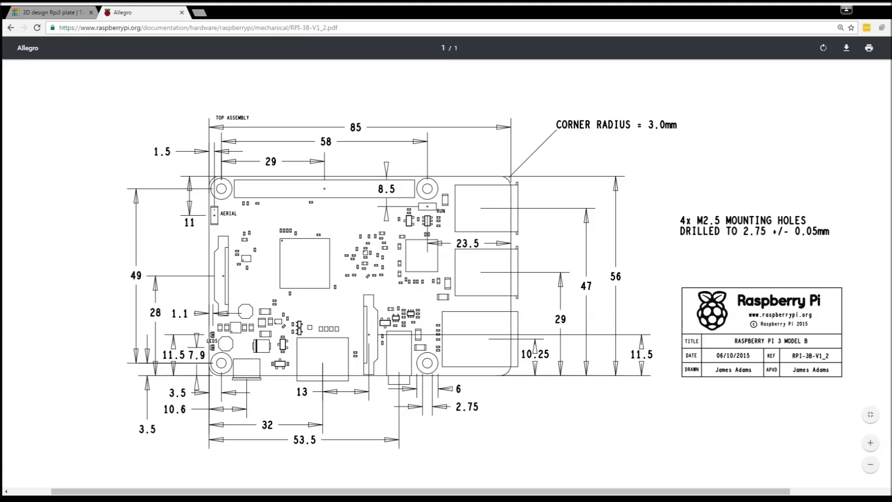
Return to the Tinkercad design and add a cylinder on the workplane beside the plate's short side
key("ctrl+shift+Tab")
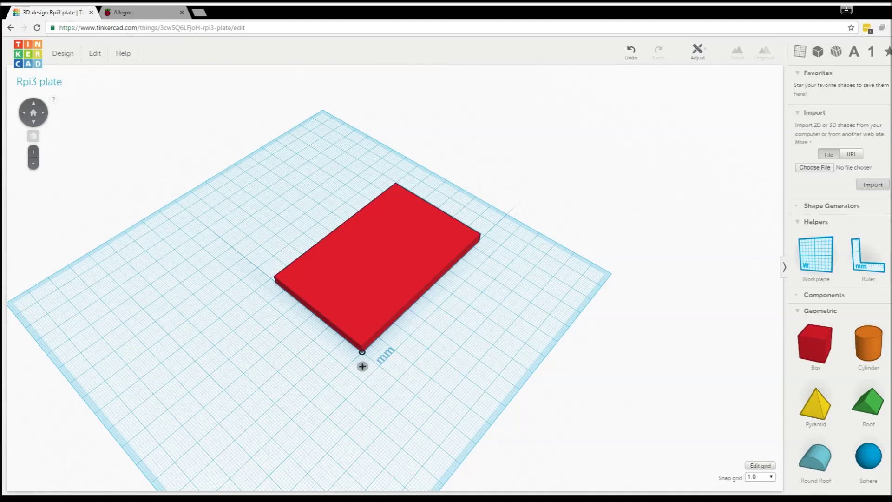
scroll(522, 353, "up", 5)
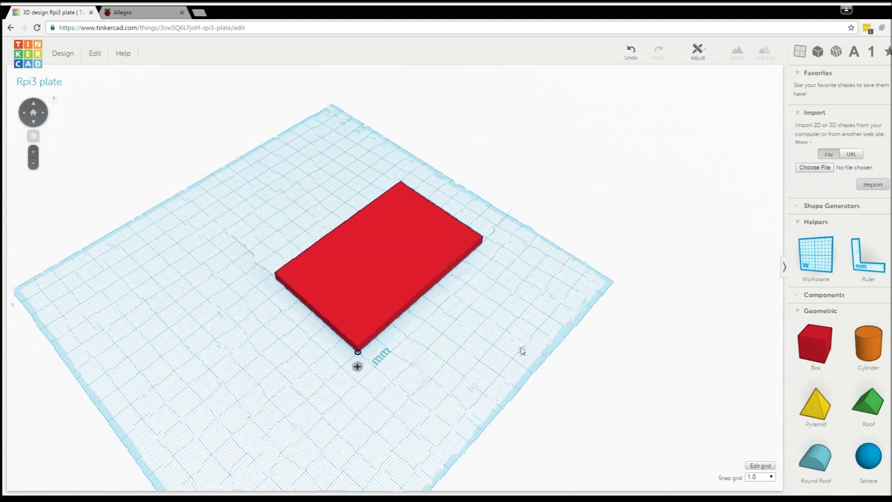
left_click_drag(878, 352, 74, 385)
right_click_drag(291, 428, 253, 398)
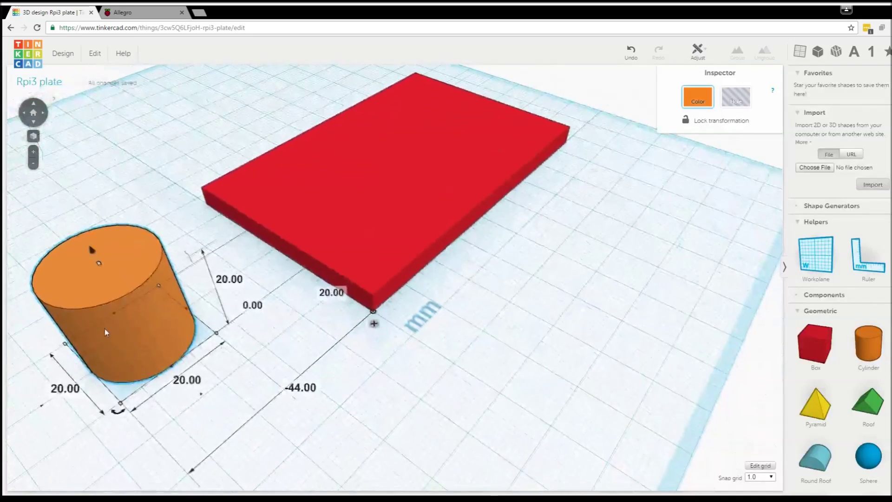
Set the cylinder's base to 2.75 mm by 2.75 mm
left_click(67, 390)
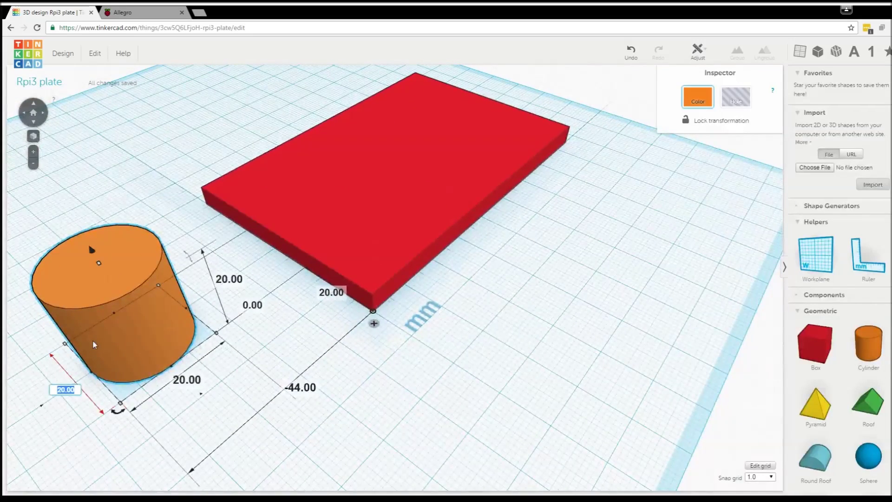
type("2.75")
key("Return")
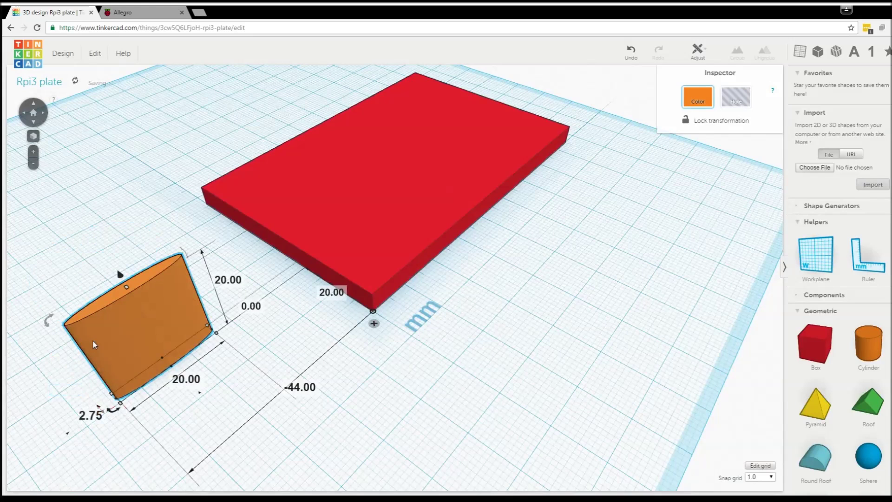
left_click(187, 379)
type("2")
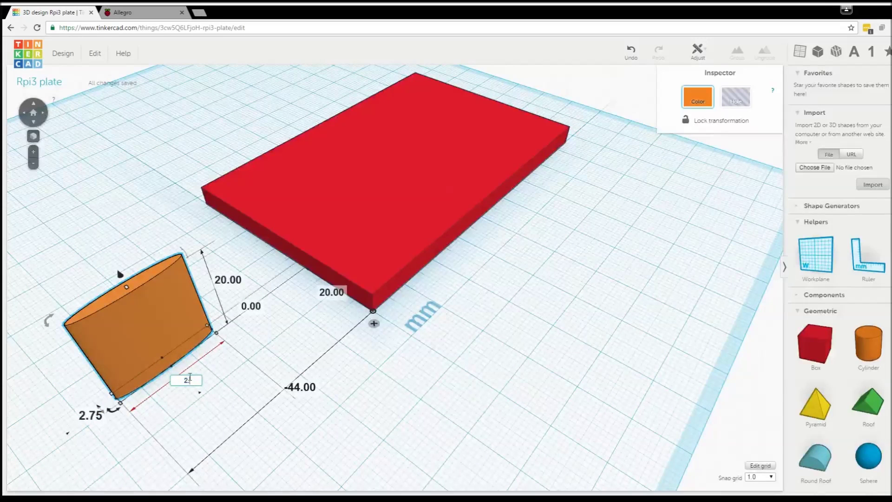
type(".75")
key("Return")
Move the thin cylinder beside the plate's long side and onto its near corner, about 3 mm and 2 mm from the ruler origin
left_click(139, 342)
left_click_drag(100, 362, 622, 265)
left_click(606, 285)
scroll(572, 309, "up", 3)
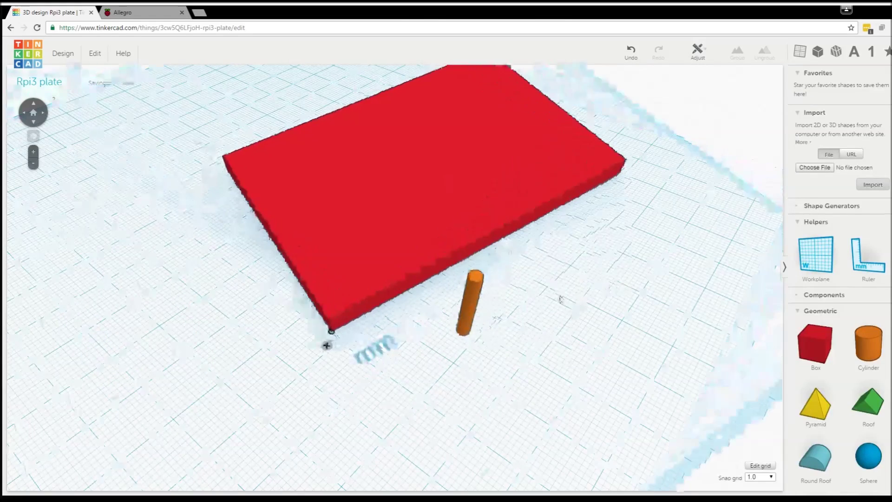
left_click_drag(461, 316, 319, 283)
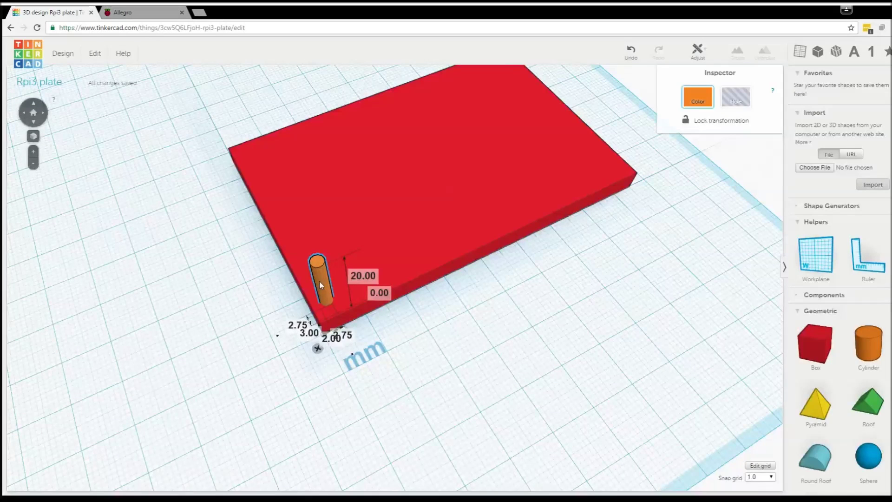
Move the cylinder off the plate, about 17 mm along its long edge and 11 mm in front of it
left_click_drag(320, 281, 424, 318)
left_click(515, 296)
left_click(488, 284)
right_click_drag(614, 424, 601, 378)
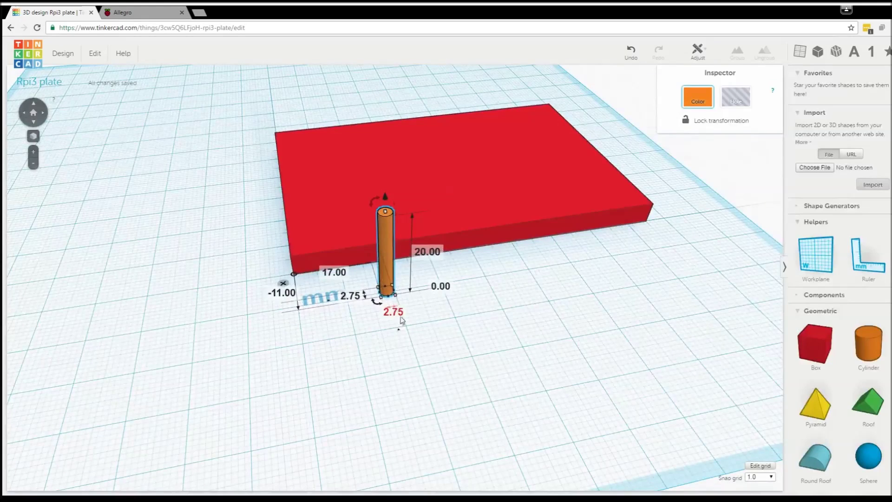
scroll(401, 320, "up", 5)
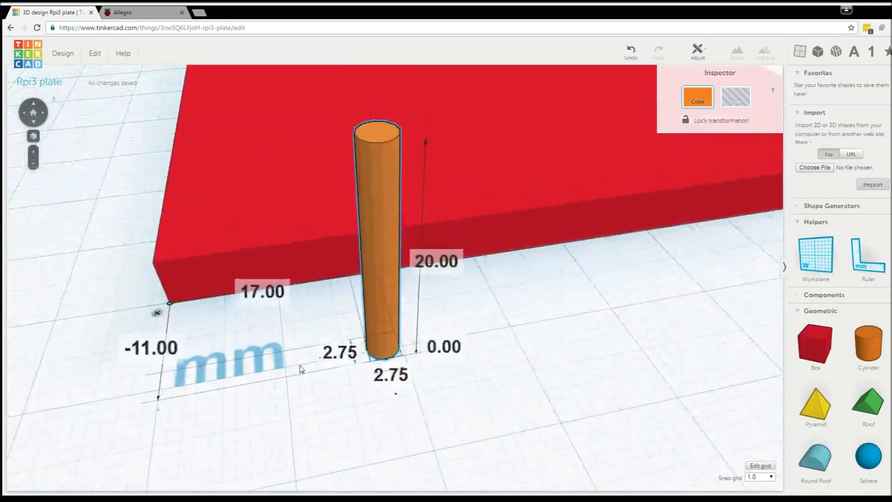
right_click_drag(301, 370, 374, 409)
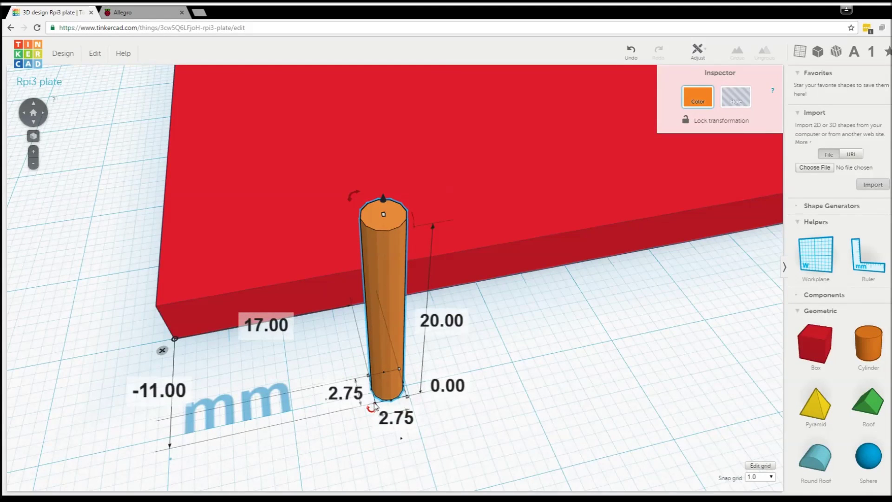
Shift the cylinder in front of the plate to about 16 mm along the long edge and 12 mm away from it
left_click_drag(375, 338, 355, 331)
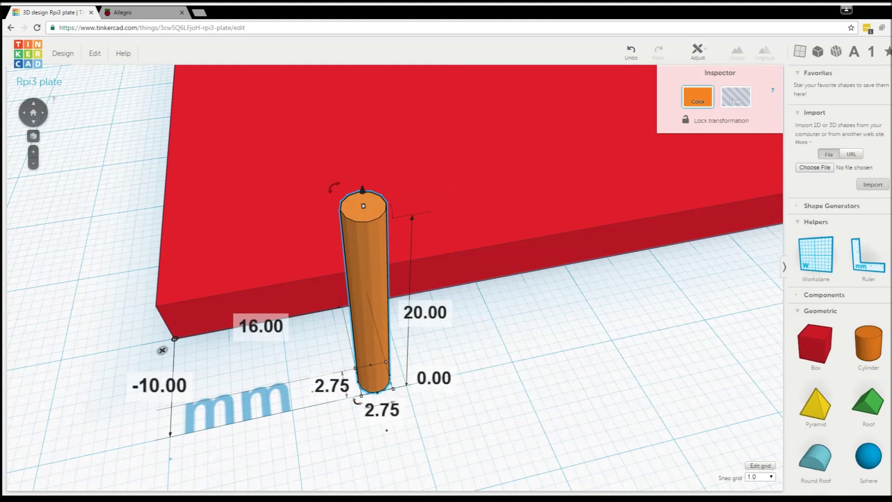
left_click(383, 410)
key("Return")
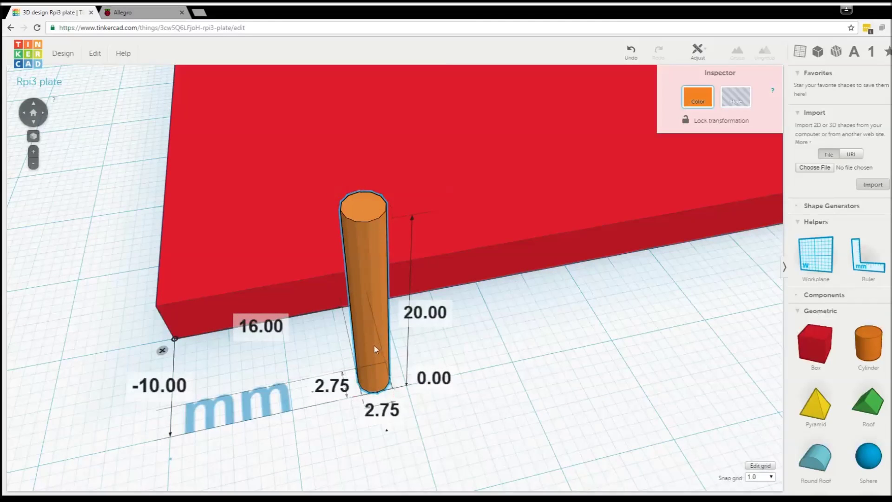
left_click_drag(375, 345, 378, 367)
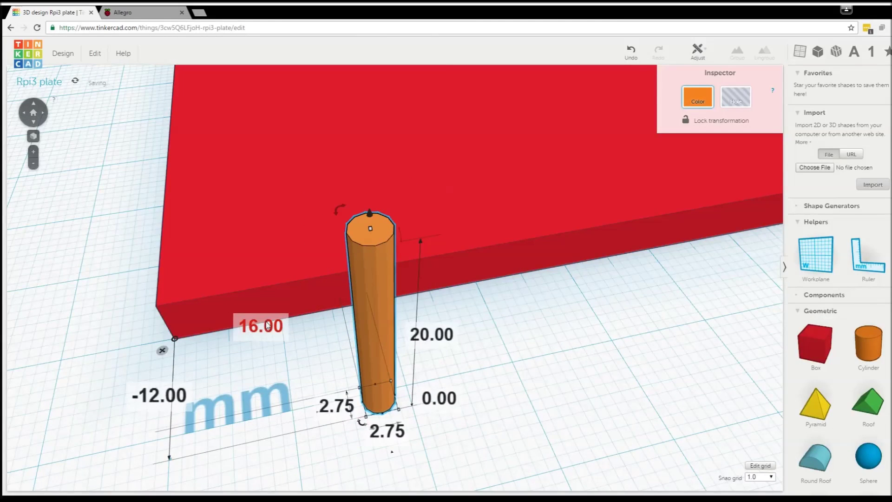
left_click(253, 335)
left_click(373, 346)
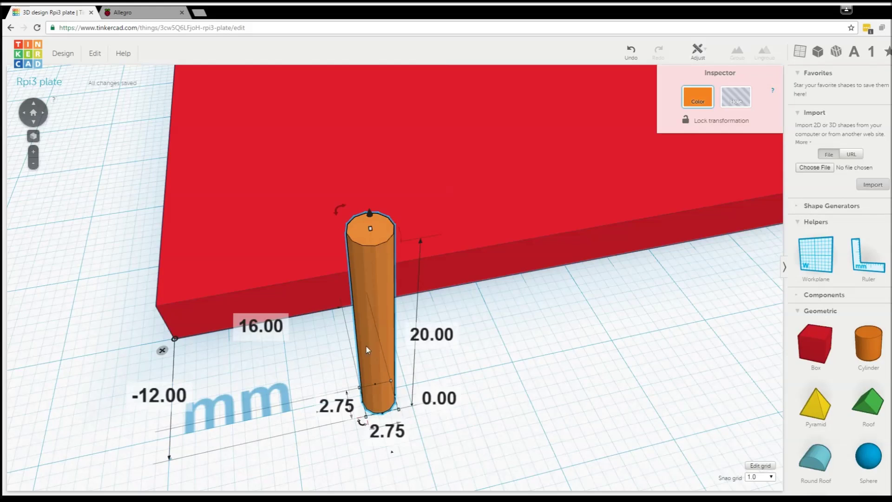
Set the cylinder's offsets from the ruler origin to 1.38 mm in both directions at the plate's near corner, and deselect it
left_click(258, 324)
type("1.38")
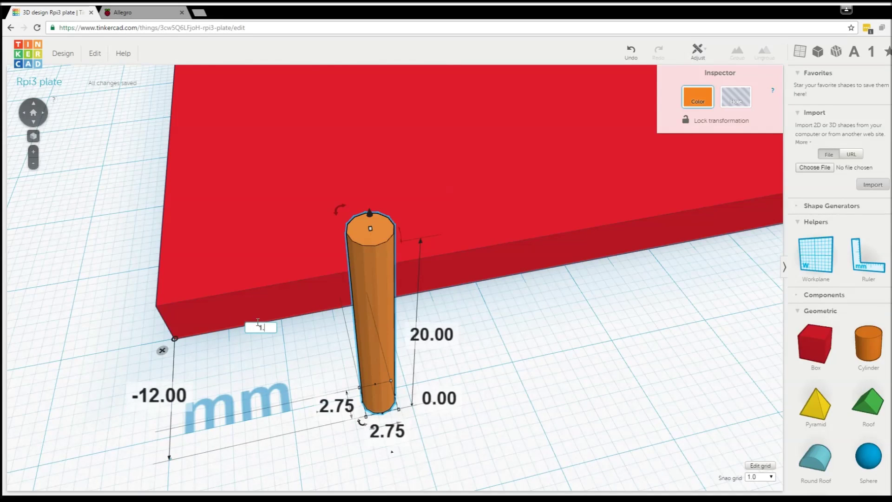
key("Return")
key("f")
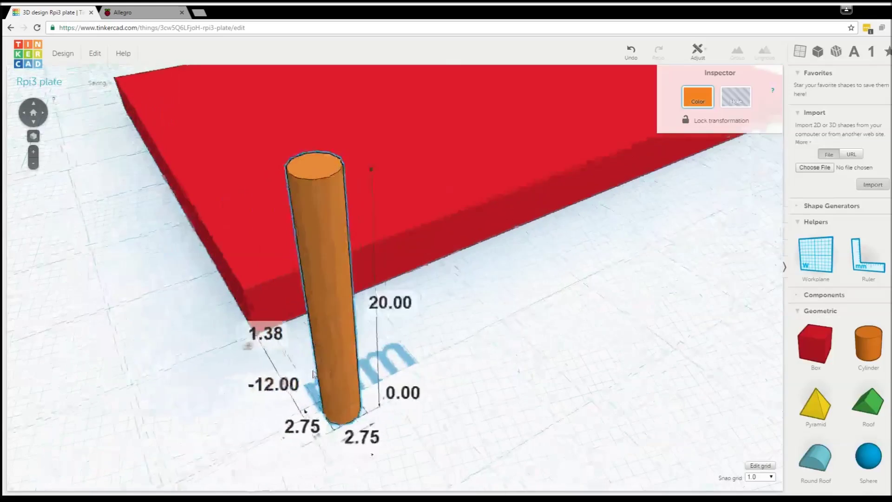
left_click(344, 371)
type("1.")
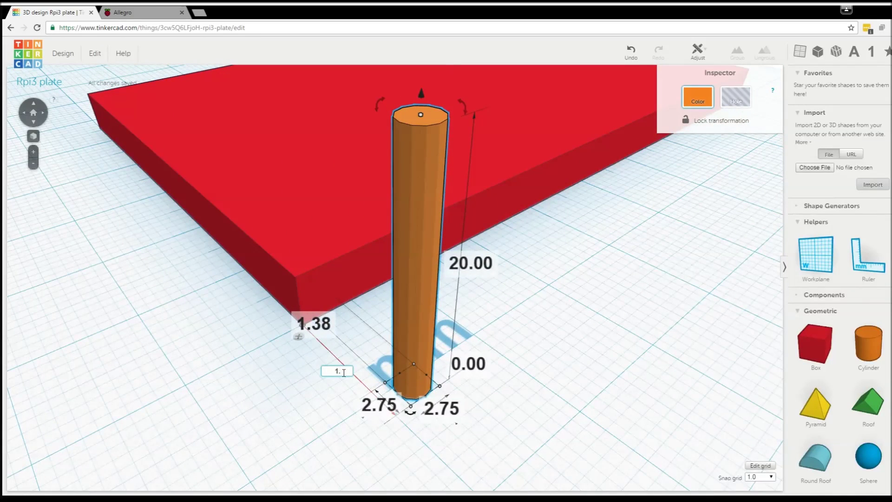
type("38")
key("Return")
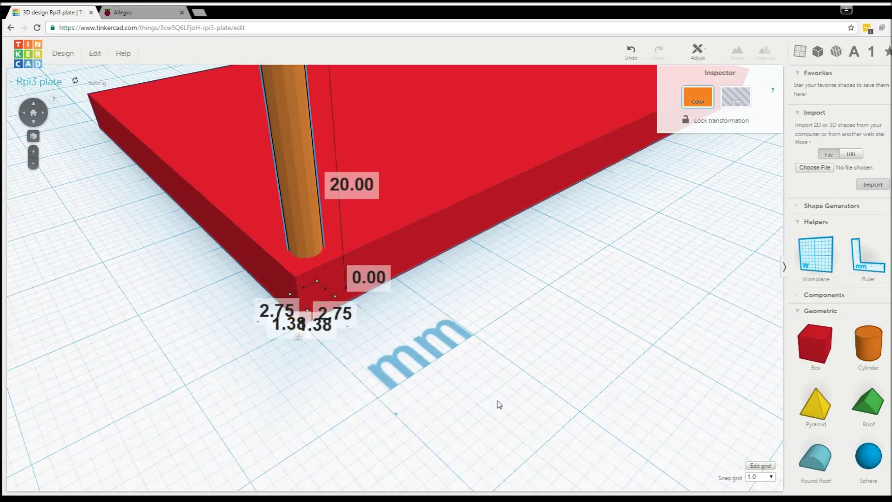
left_click(526, 371)
scroll(526, 371, "down", 10)
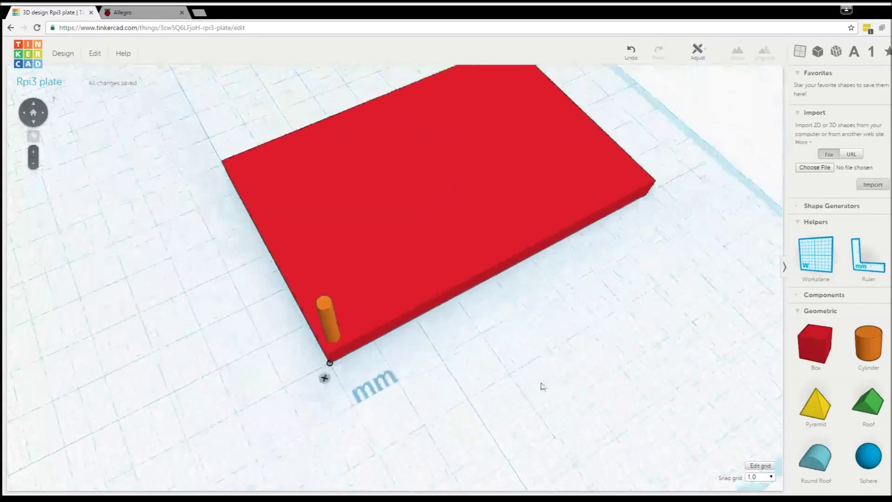
Duplicate the corner cylinder and place the copy about 44 mm along the plate's long edge and 15 mm in front of it
right_click_drag(592, 363, 251, 145)
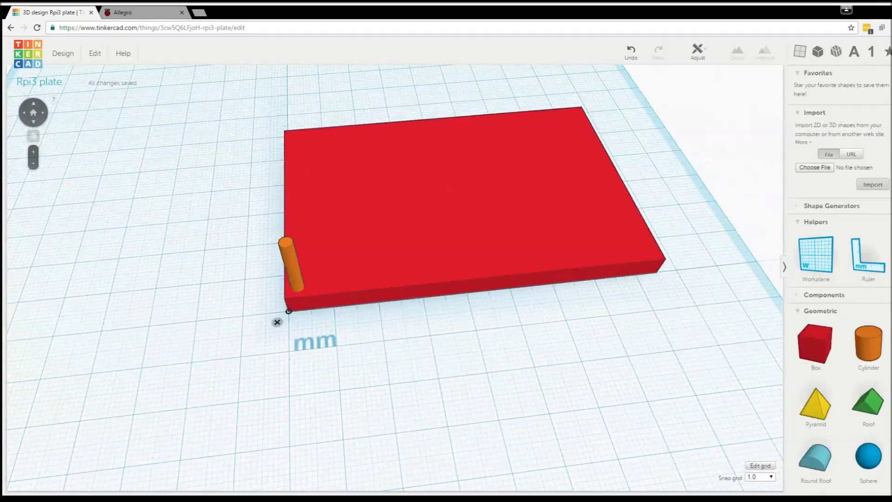
scroll(432, 278, "up", 2)
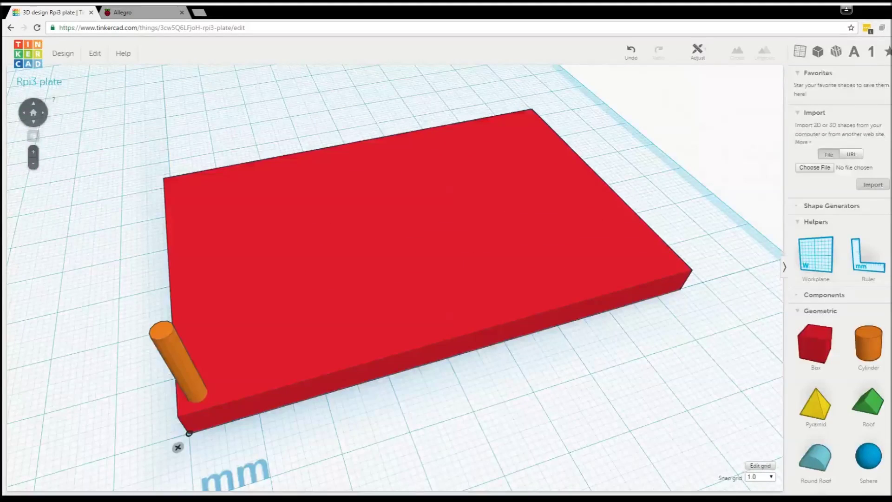
left_click(176, 347)
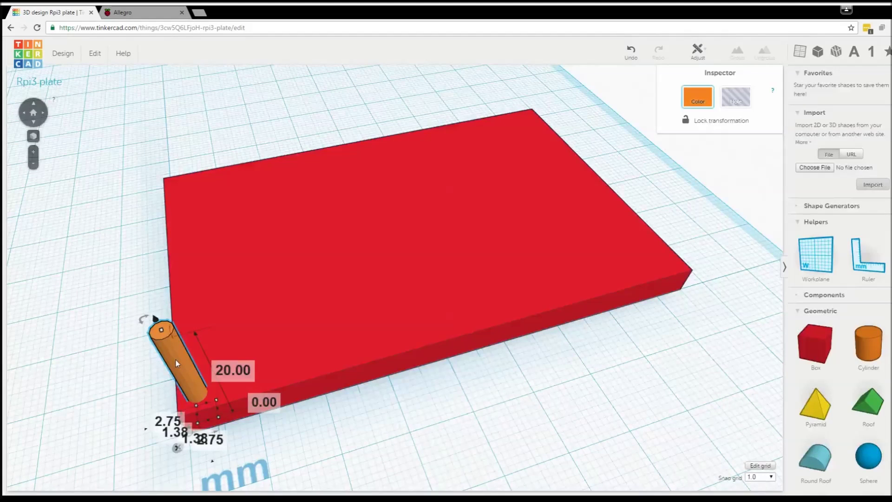
left_click_drag(176, 360, 192, 353)
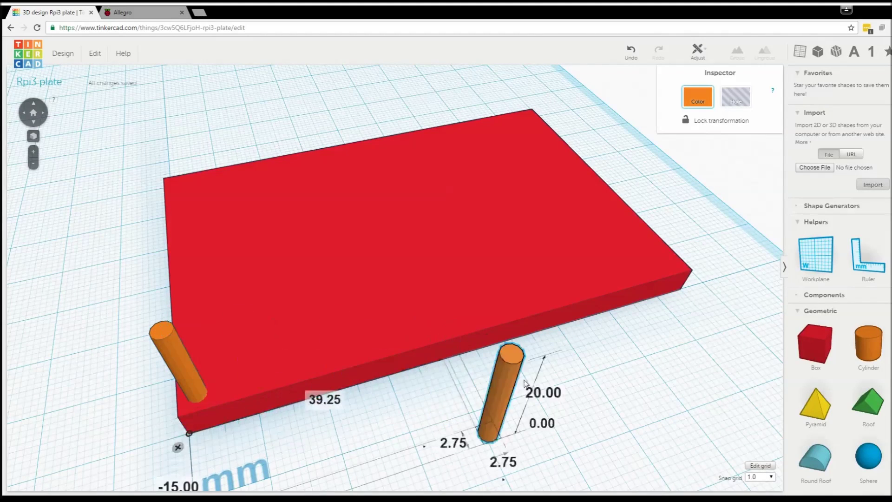
left_click_drag(488, 353, 505, 353)
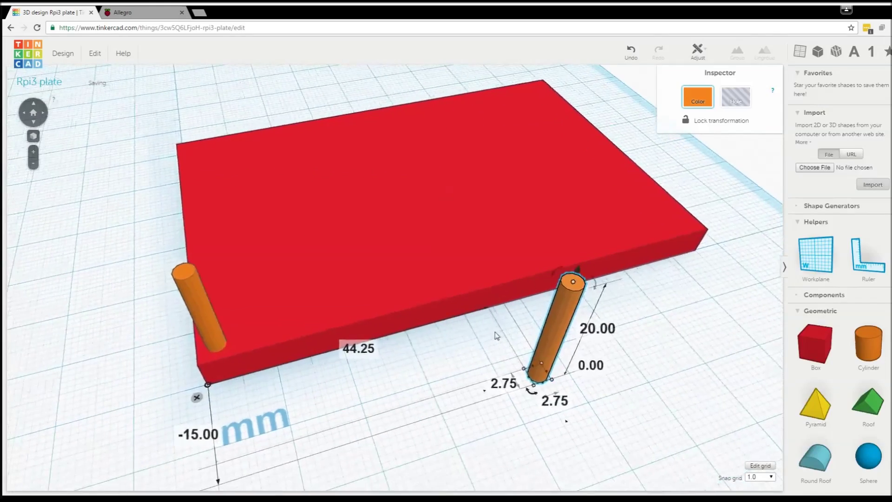
scroll(483, 349, "down", 2)
left_click(489, 357)
left_click(494, 342)
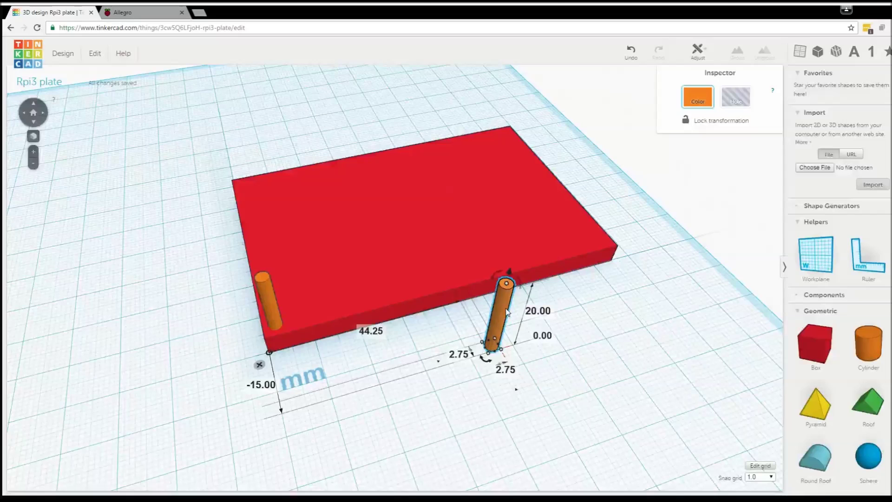
Set the copied cylinder's offsets from the ruler origin to 1.38 mm lengthwise and 51.88 mm across the plate, and deselect it
left_click(354, 372)
left_click(496, 336)
left_click(370, 332)
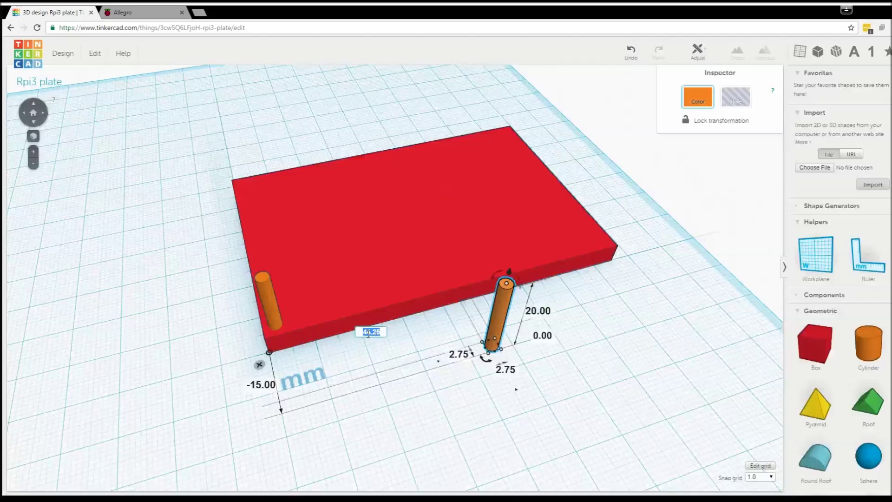
type("1.38")
key("Return")
left_click(262, 384)
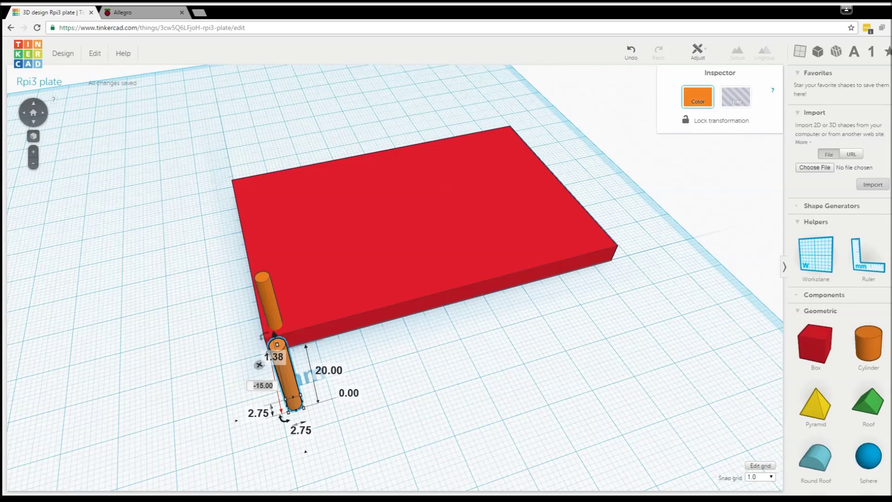
type("51.")
type("88")
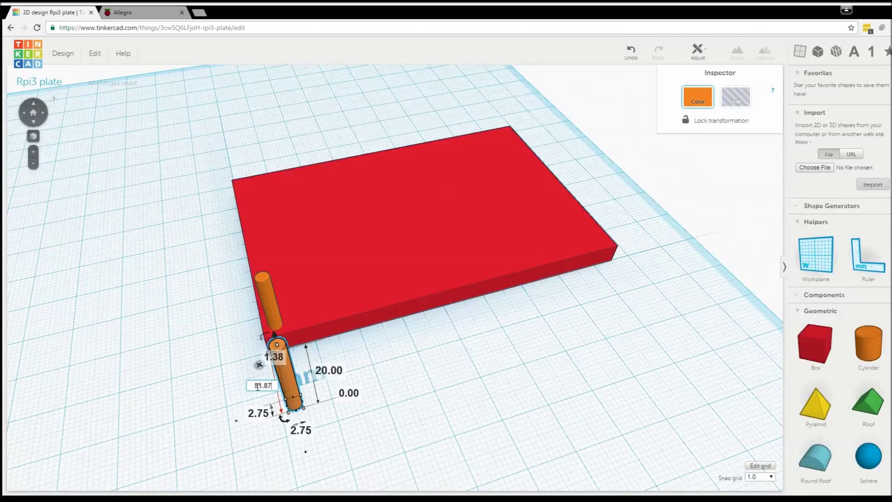
key("Return")
left_click(190, 340)
Check the mounting hole spacing in the Raspberry Pi 3 mechanical drawing and return to the Tinkercad model
right_click_drag(191, 340, 414, 339)
key("ctrl+Tab")
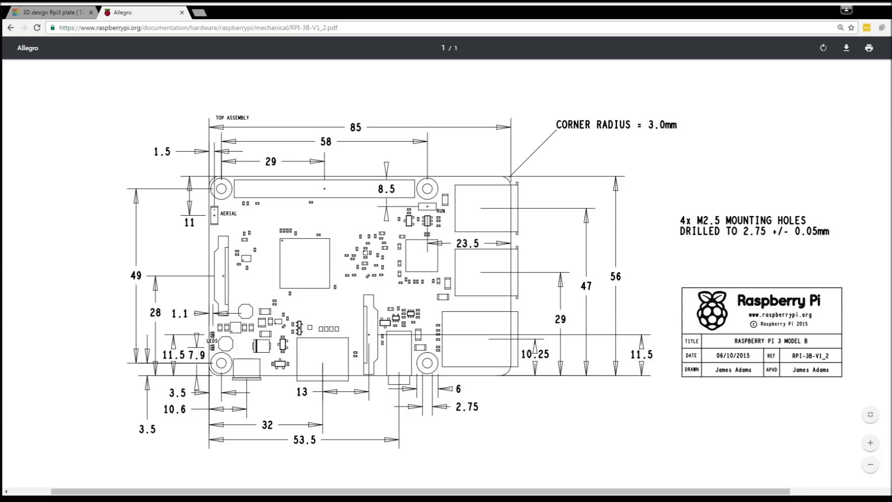
key("ctrl+shift+Tab")
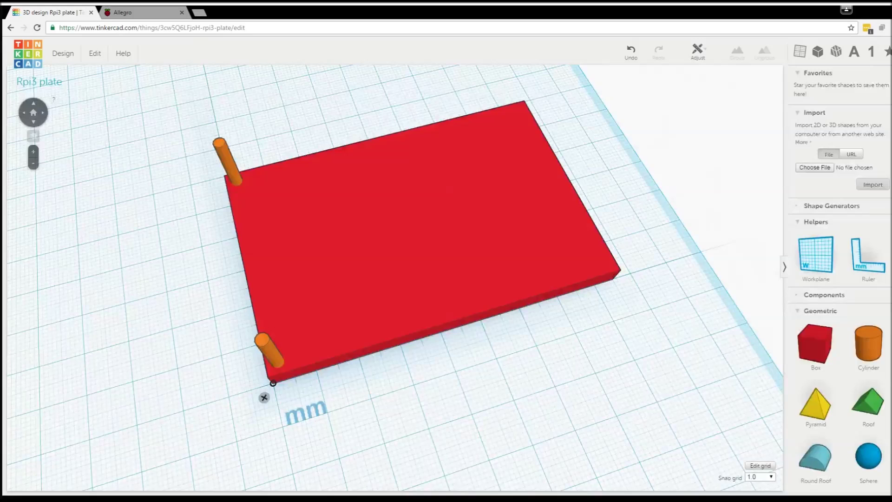
Duplicate the two cylinders at the plate's short edge and shift the copies to 18.75 mm along the plate's long edge
left_click(224, 163)
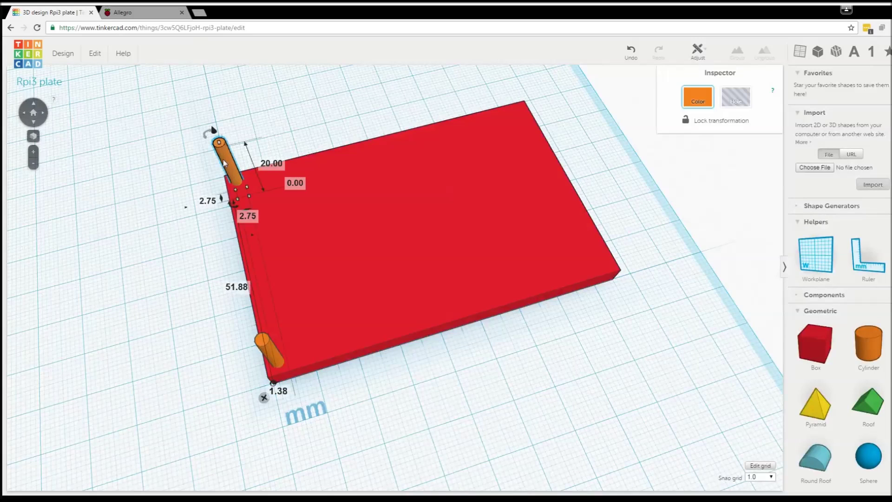
left_click(274, 350, "shift")
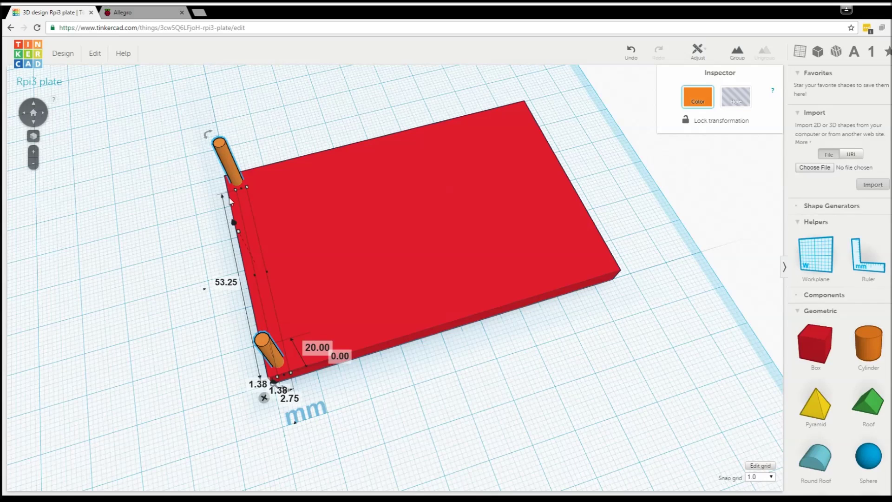
key("Right")
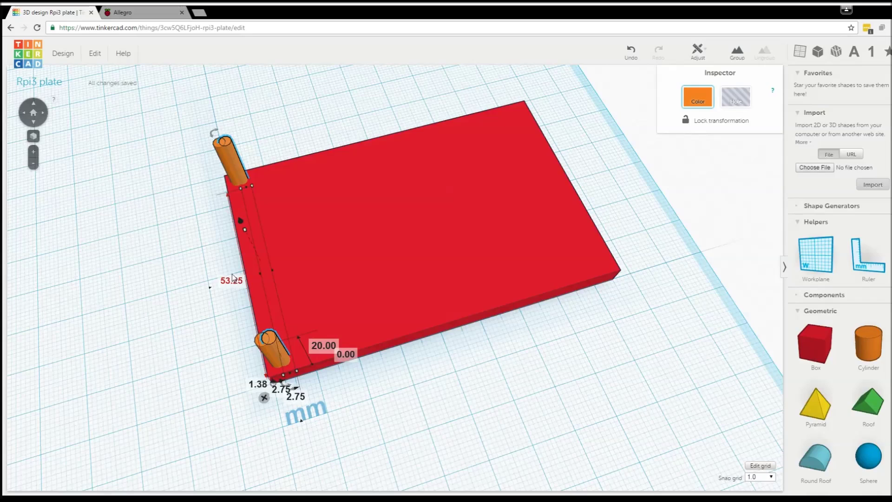
right_click_drag(308, 408, 312, 286)
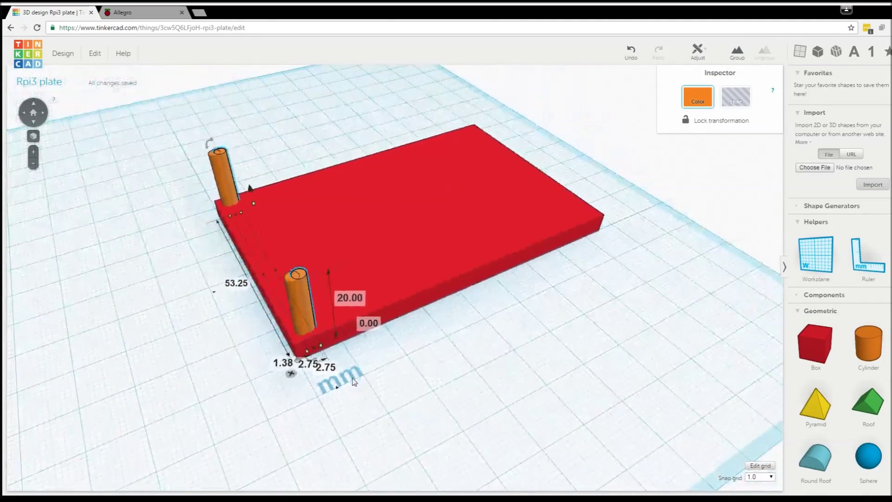
key("Right")
key("Right")
key("Right")
key("Right")
key("Right")
key("Right")
key("Right")
key("Right")
key("Right")
key("Right")
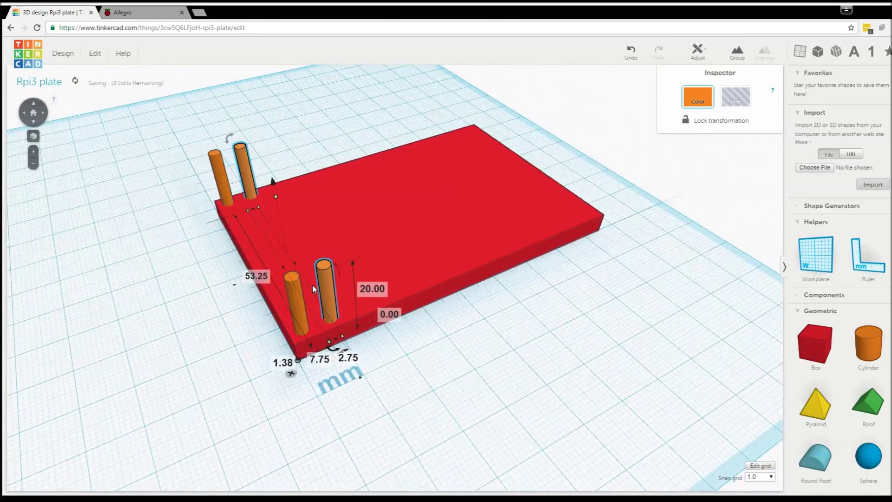
right_click_drag(313, 286, 251, 208)
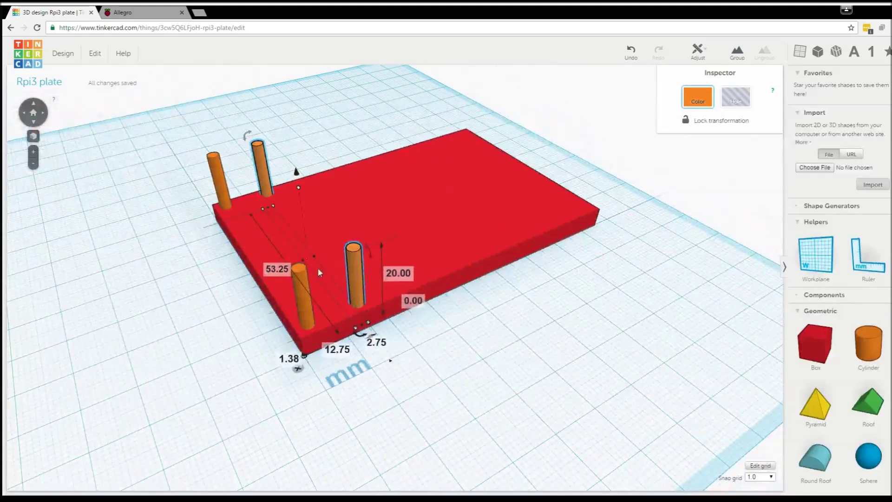
key("Right")
key("Right")
key("Right")
key("Right")
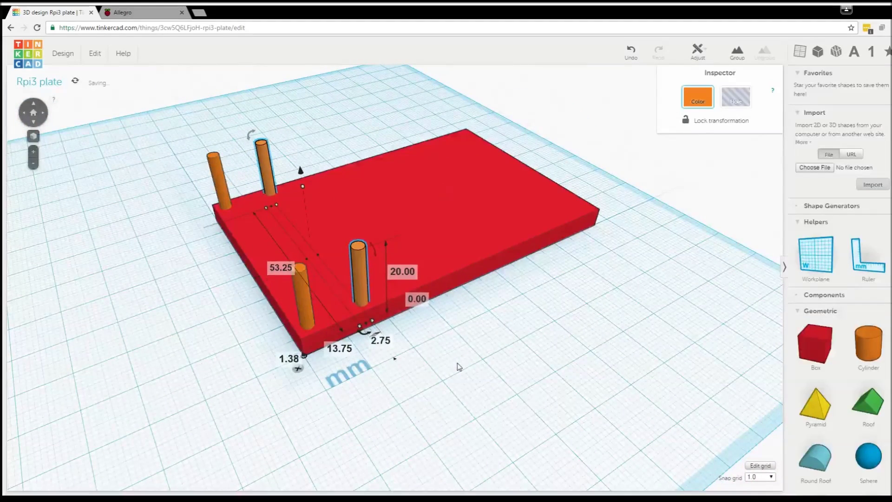
key("Left")
key("Right")
key("Right")
key("Right")
key("Right")
key("Left")
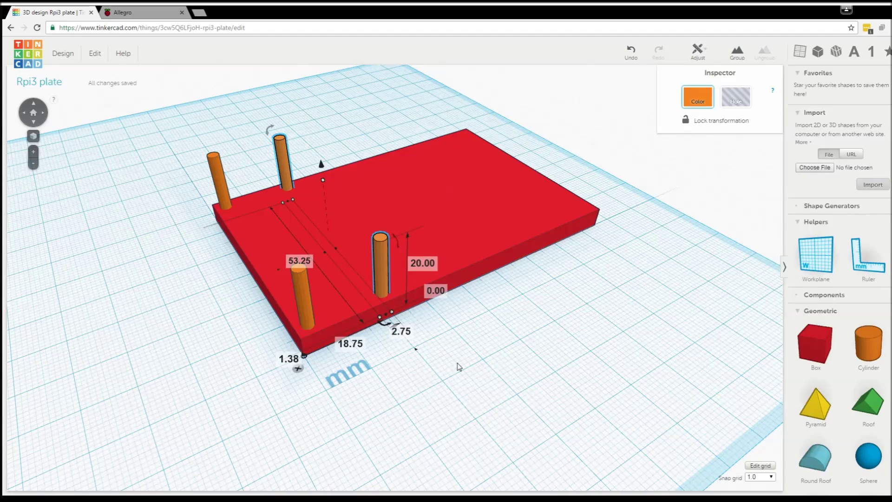
Set the copied pair's offset from the ruler origin to 56 mm along the plate's long edge, and deselect the pair
left_click(344, 344)
type("56")
key("Return")
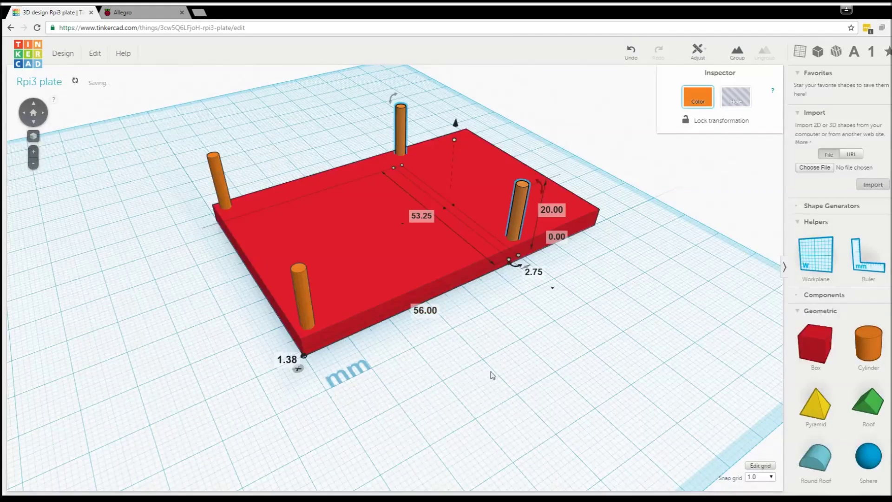
left_click(604, 336)
right_click_drag(603, 335, 338, 102)
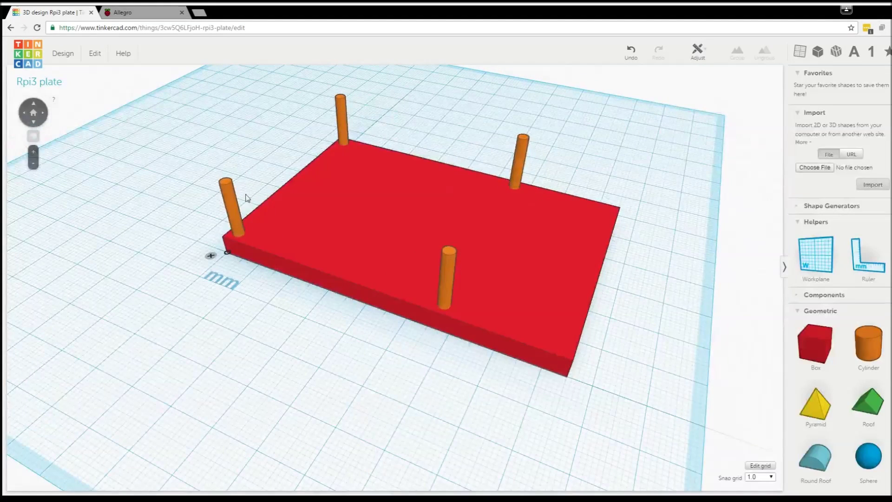
Select all four cylinders on the plate and change their color from the presets to dark blue
left_click(232, 224)
left_click(339, 127, "shift")
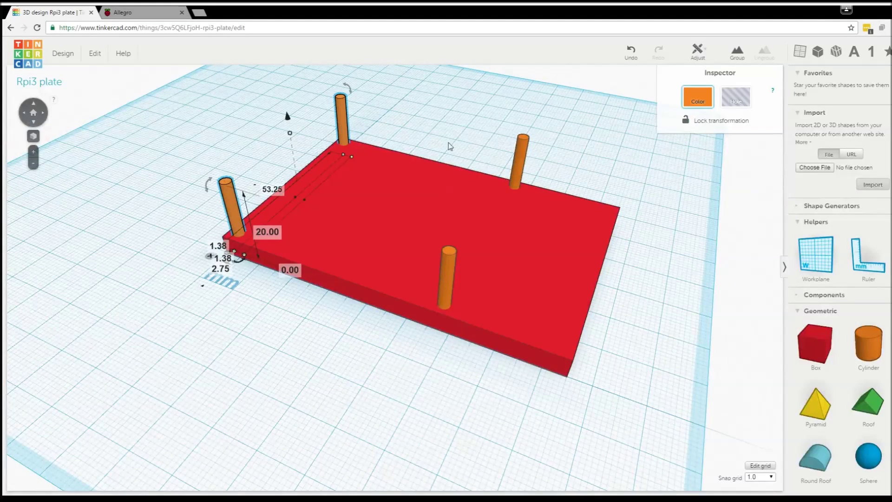
left_click(520, 161, "shift")
left_click(449, 277, "shift")
right_click_drag(449, 277, 566, 96)
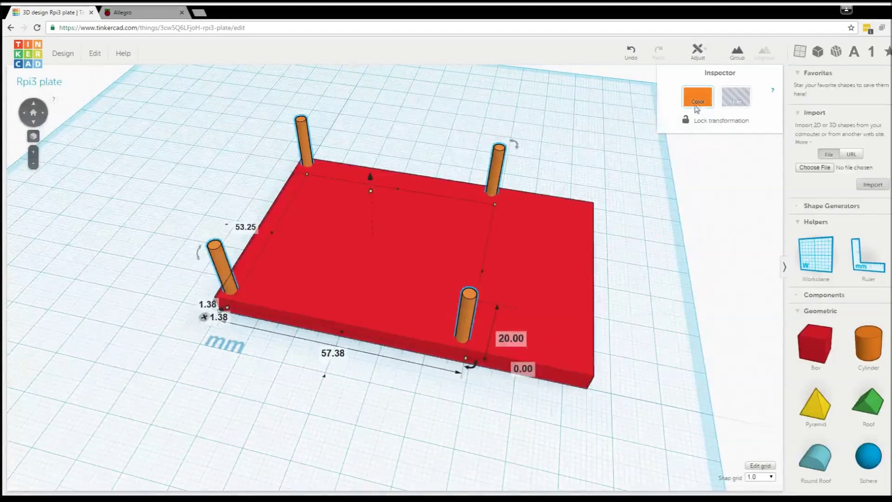
left_click(698, 101)
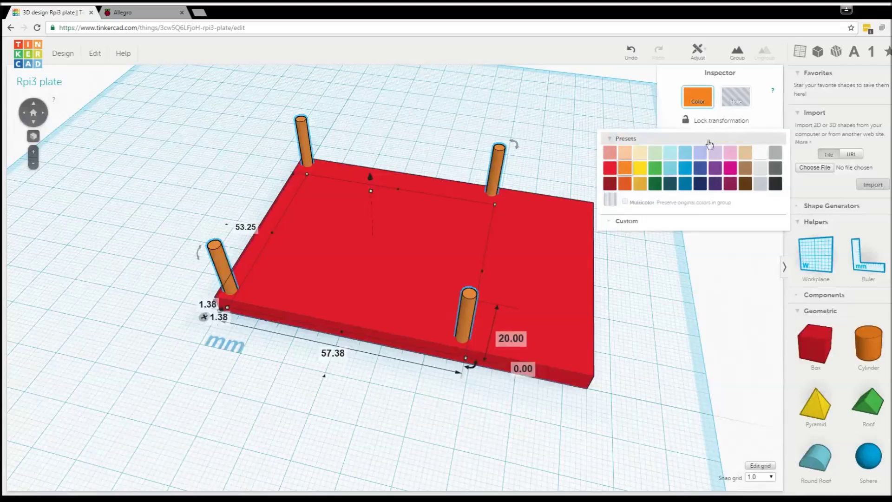
left_click(701, 168)
Recolor only the far cylinder 56 mm along the long edge to the light purple preset, and deselect it
left_click(495, 173)
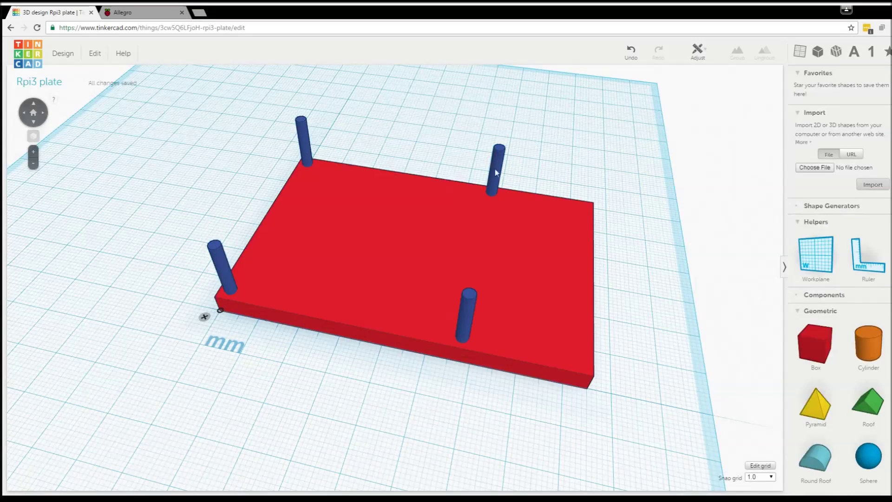
left_click(698, 99)
left_click(713, 151)
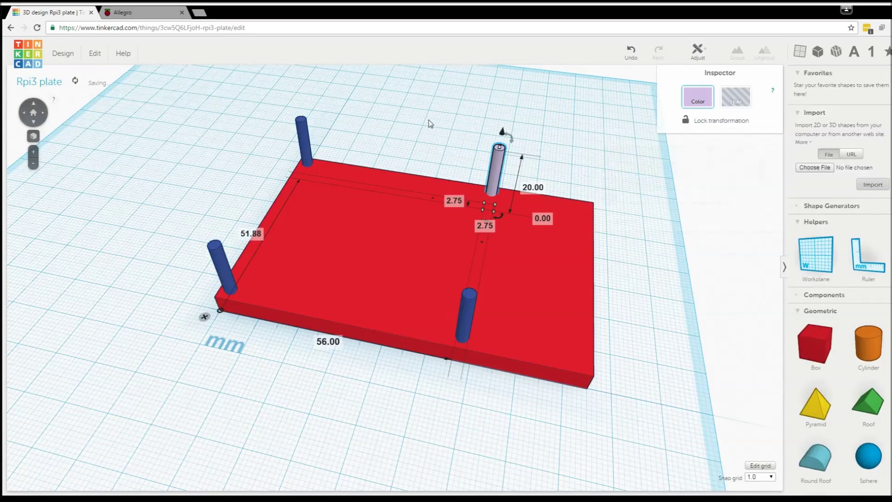
left_click(248, 138)
Try to turn the plate and all four cylinders into holes together, and undo that change
left_click_drag(157, 121, 673, 438)
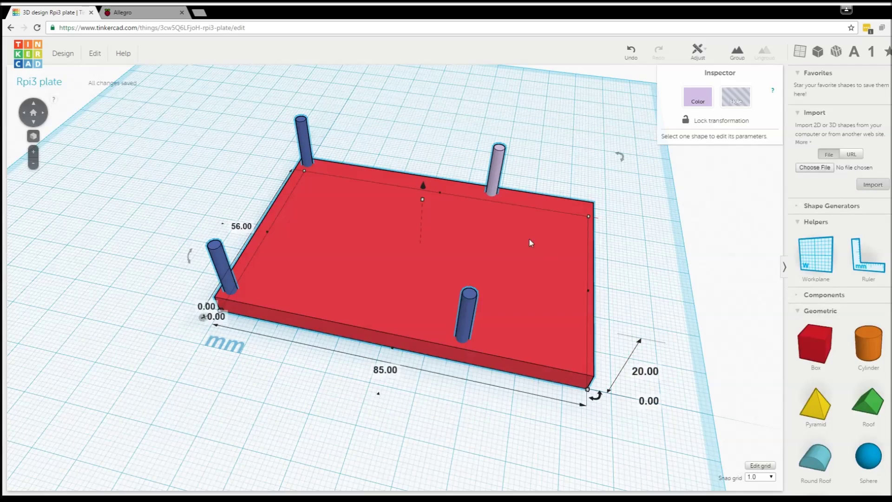
left_click(740, 98)
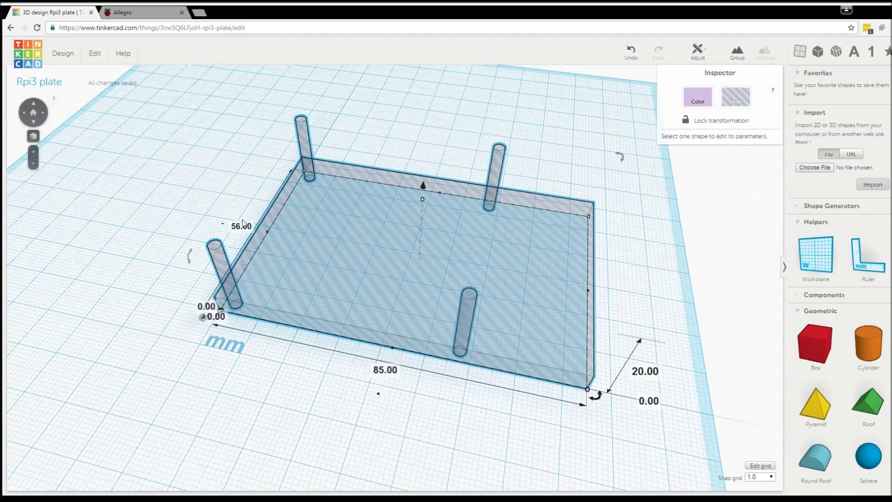
left_click(631, 52)
left_click(580, 146)
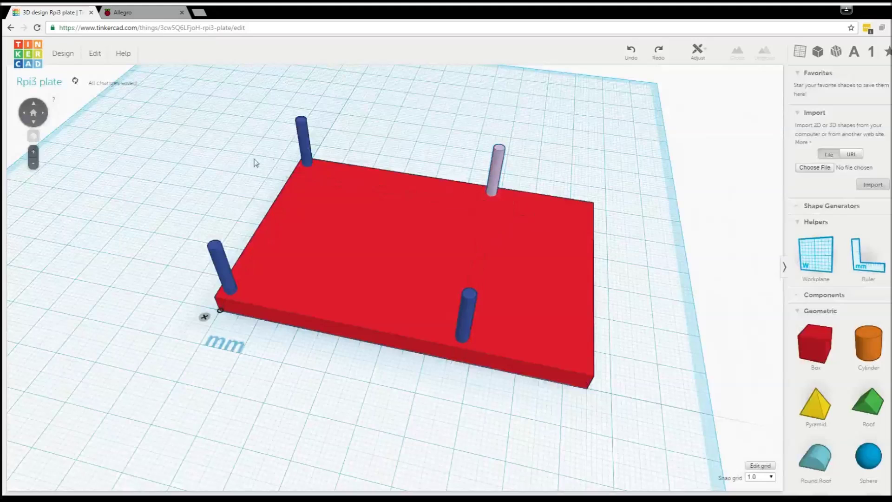
Select only the four cylinders, turn them into holes, and deselect them
left_click(298, 153)
left_click(226, 254, "shift")
left_click(502, 160, "shift")
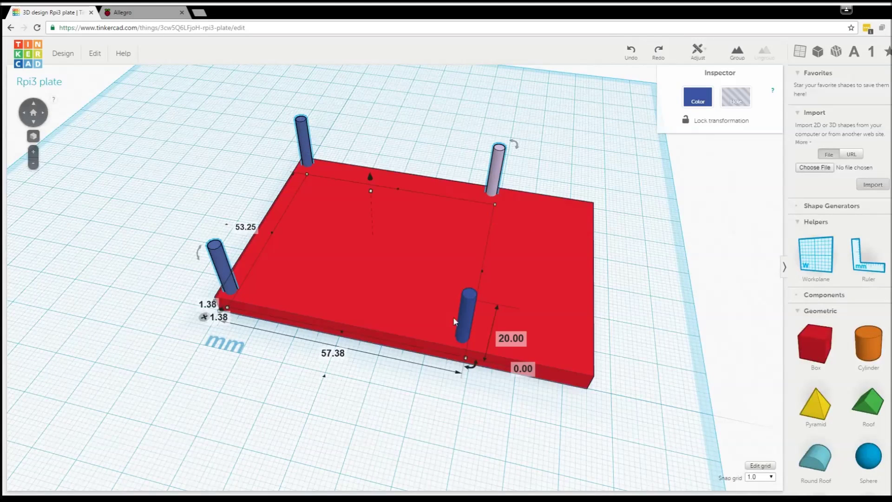
left_click(469, 313, "shift")
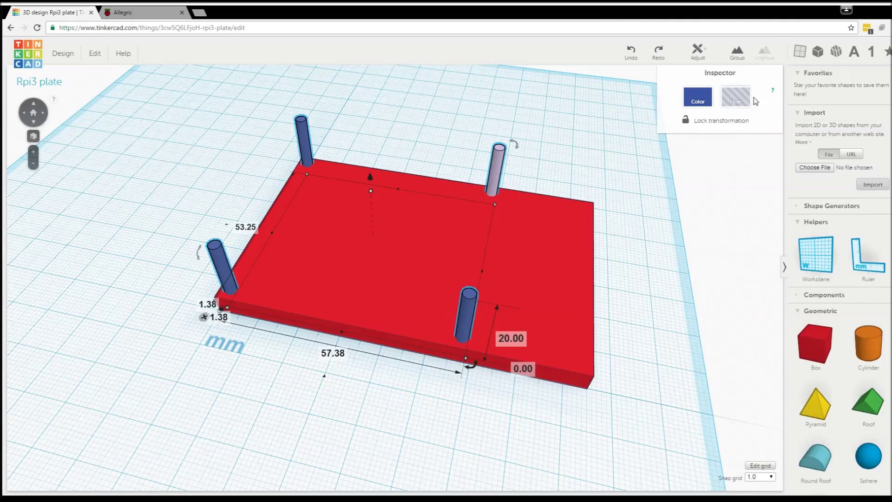
left_click(736, 97)
left_click(651, 261)
right_click_drag(264, 225, 366, 310)
scroll(462, 188, "up", 3)
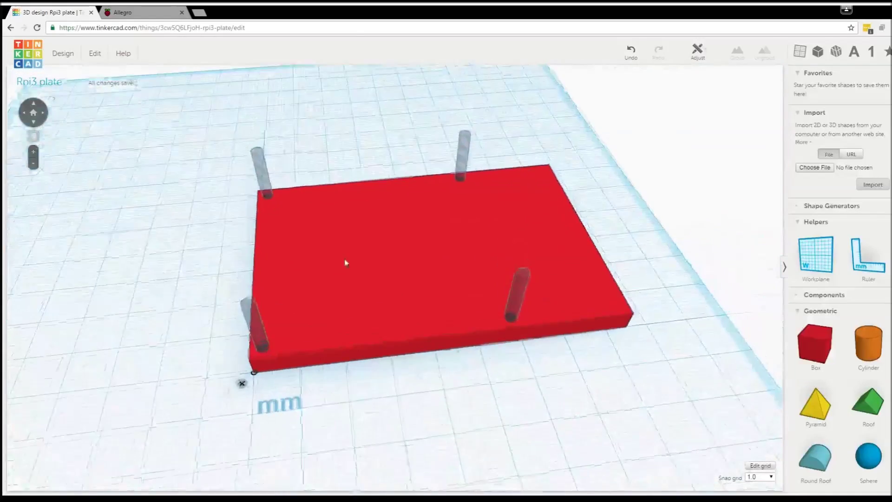
Lower the four hole cylinders together to 6 mm below the workplane so they pass through the plate, and deselect them
left_click(261, 174)
left_click(466, 153, "shift")
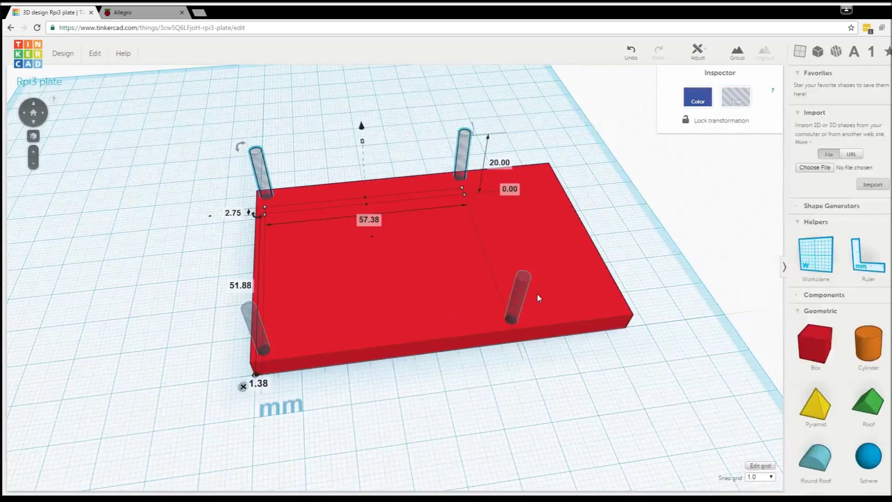
left_click(522, 290, "shift")
left_click(257, 320, "shift")
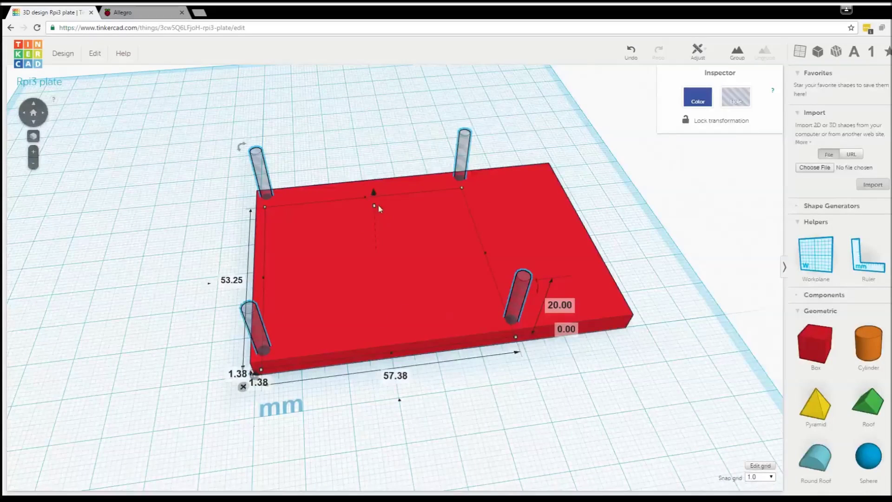
left_click_drag(372, 191, 367, 213)
left_click(210, 200)
right_click_drag(210, 199, 323, 135)
right_click_drag(515, 223, 320, 368)
right_click_drag(242, 220, 206, 231)
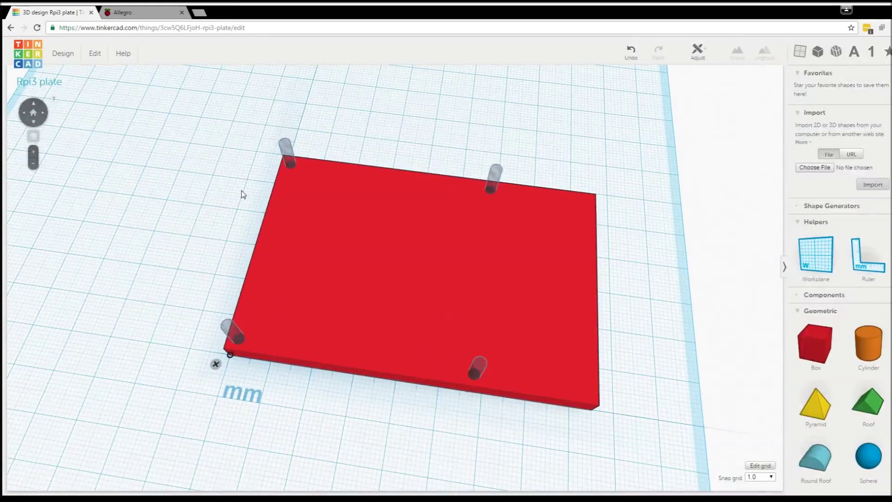
Group the plate with the four hole cylinders to cut the mounting holes, and deselect the result
scroll(209, 140, "down", 3)
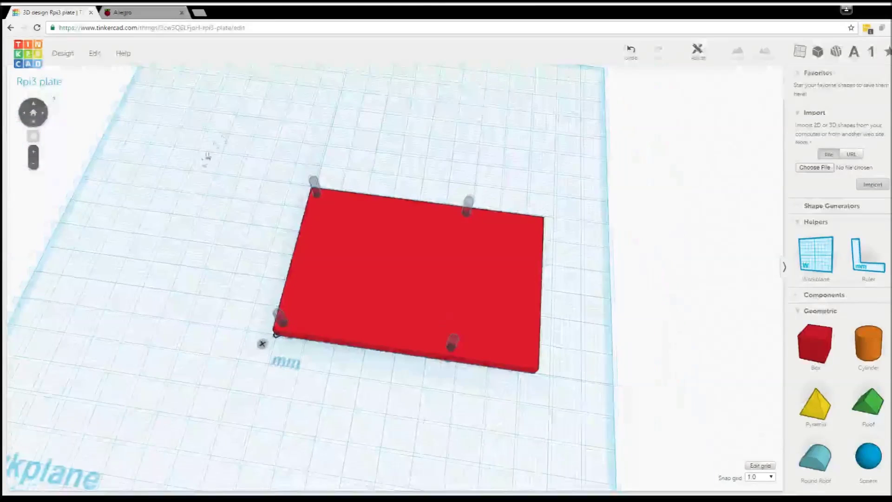
left_click_drag(186, 131, 622, 428)
scroll(731, 279, "up", 2)
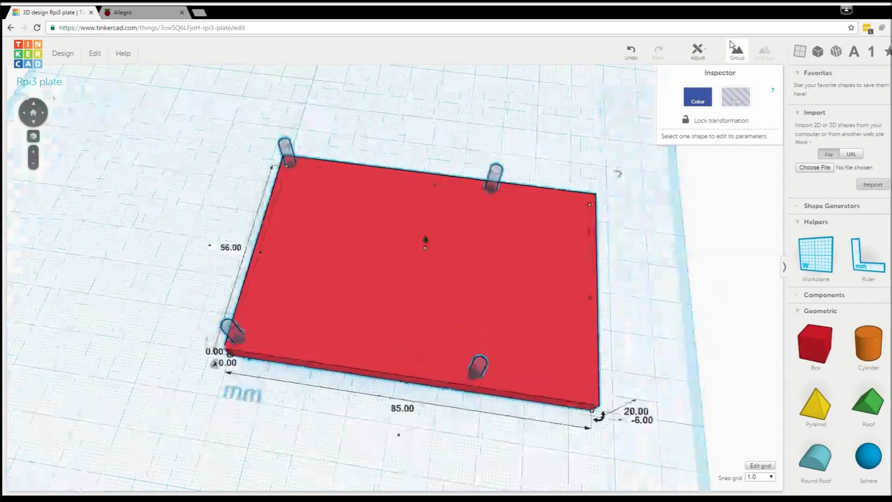
left_click(735, 49)
left_click(735, 240)
right_click_drag(735, 240, 419, 227)
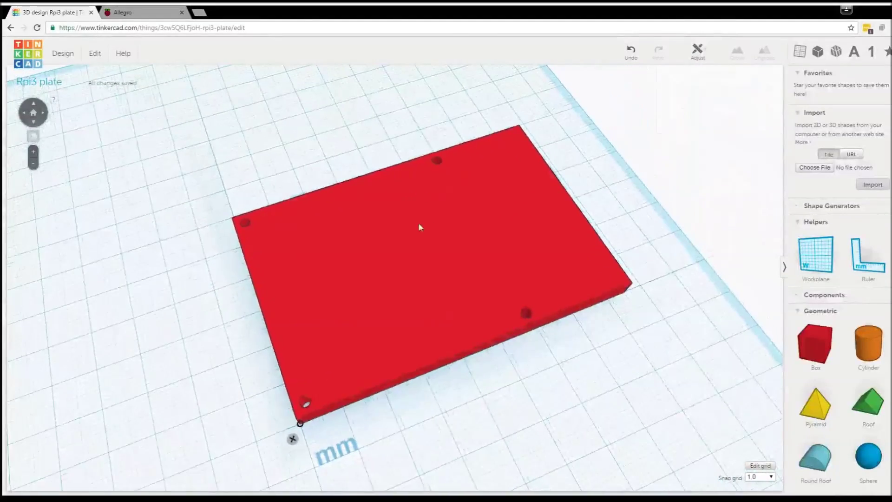
Ungroup the drilled plate, reselect it with its four hole cylinders, and group them again
left_click(419, 226)
left_click(765, 51)
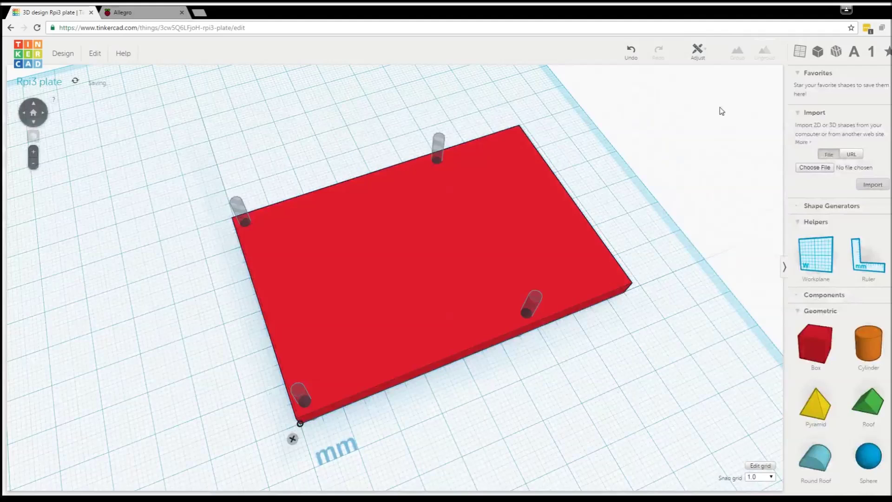
scroll(677, 166, "down", 3)
left_click_drag(193, 151, 629, 425)
key("ctrl+g")
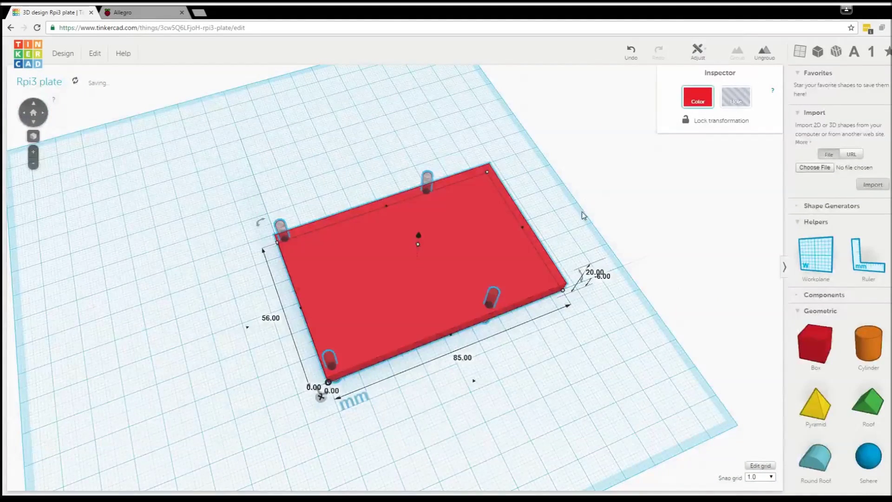
left_click(626, 187)
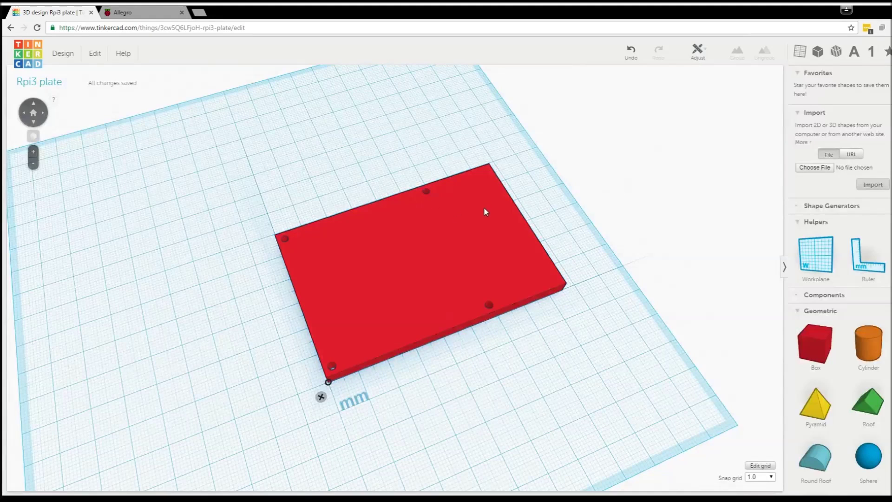
right_click_drag(485, 210, 564, 160)
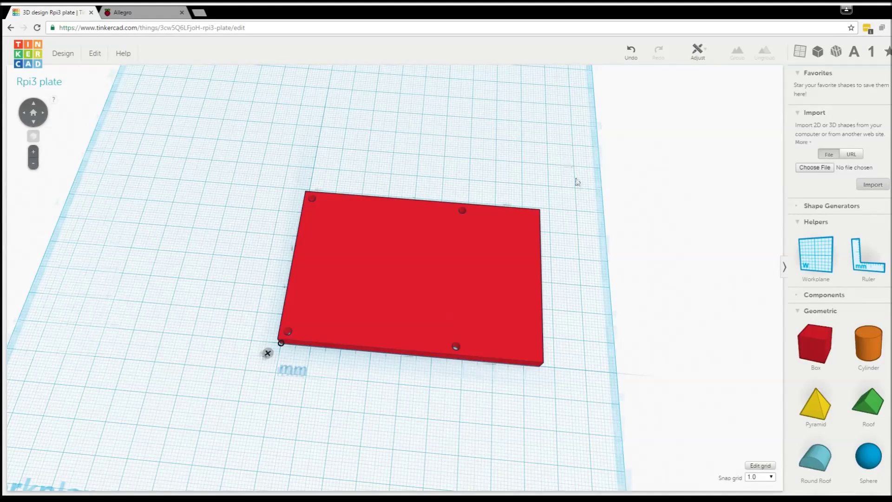
scroll(670, 235, "up", 1)
scroll(669, 253, "up", 1)
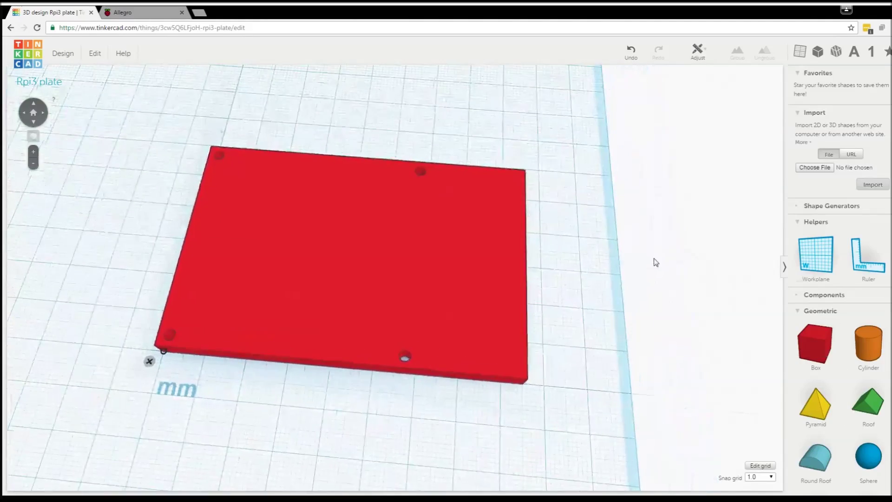
right_click_drag(149, 173, 181, 160)
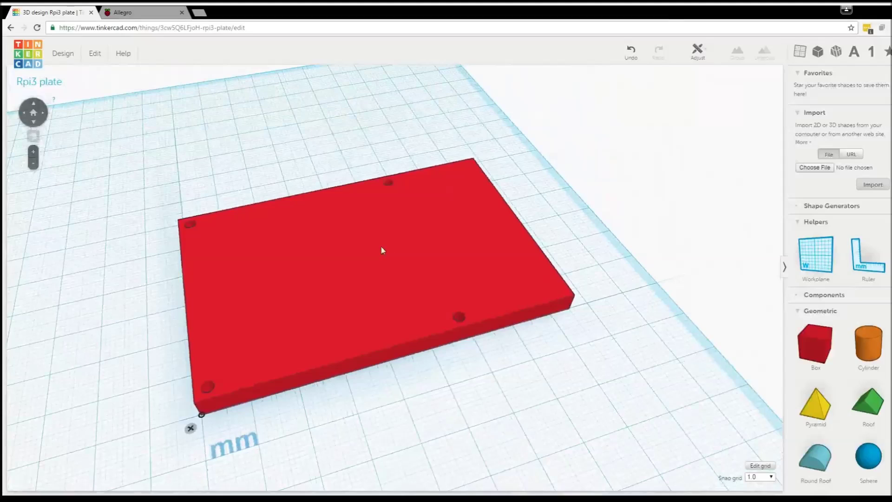
Try tilting the grouped plate with its holes as one piece, undo the rotation, and deselect the plate
left_click(381, 246)
left_click_drag(168, 232, 309, 179)
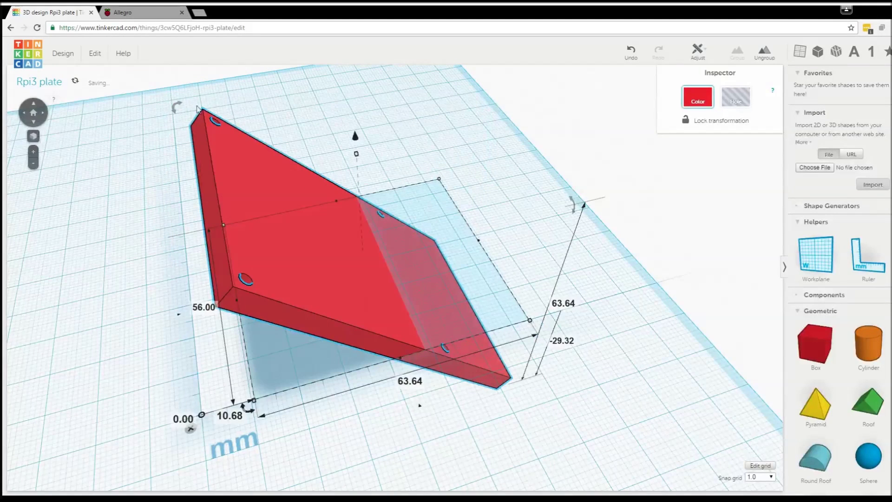
key("ctrl+z")
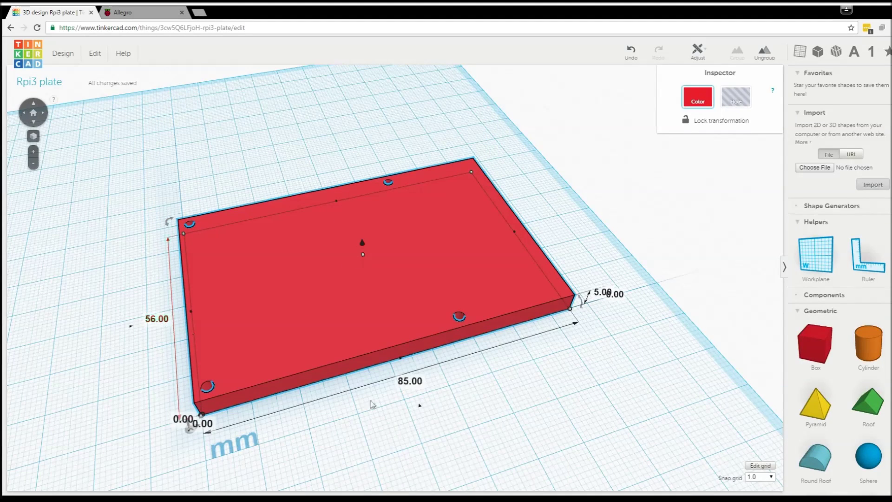
left_click(685, 298)
Expand the shape generators and look through the shape library, including geometric shapes, holes, letters, symbols and extras
left_click(813, 204)
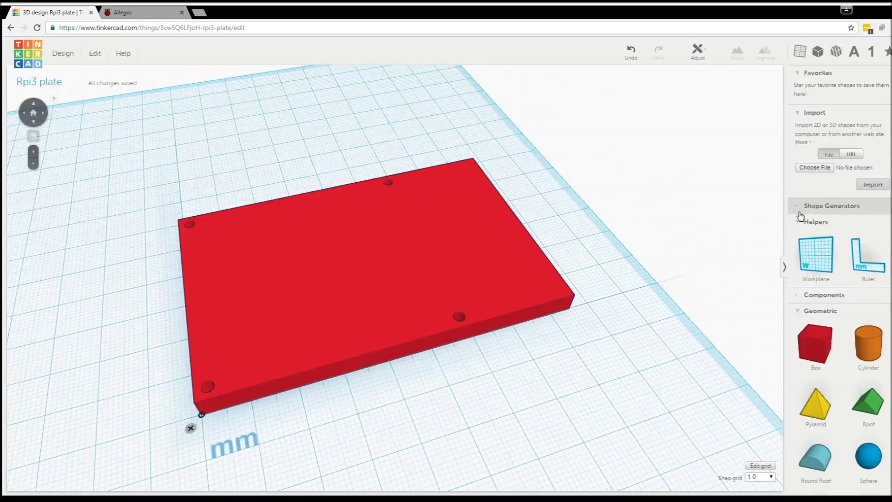
scroll(839, 279, "down", 3)
scroll(840, 279, "up", 3)
scroll(886, 216, "down", 1)
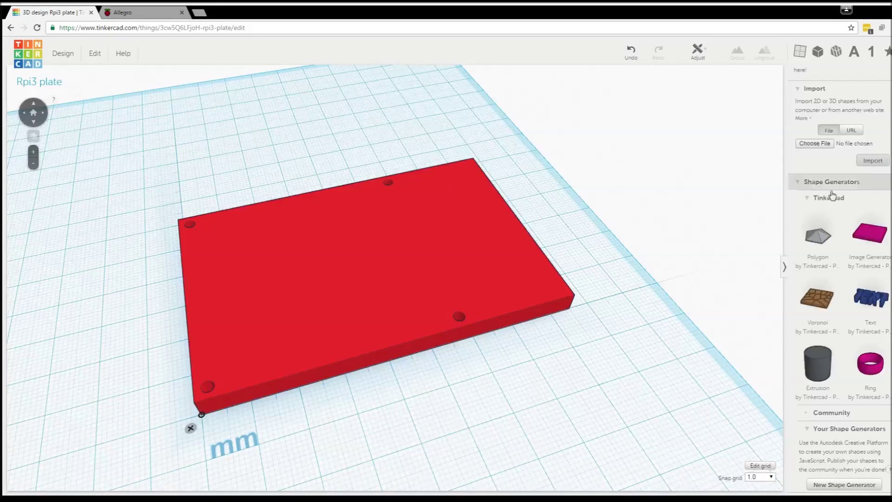
scroll(840, 279, "down", 10)
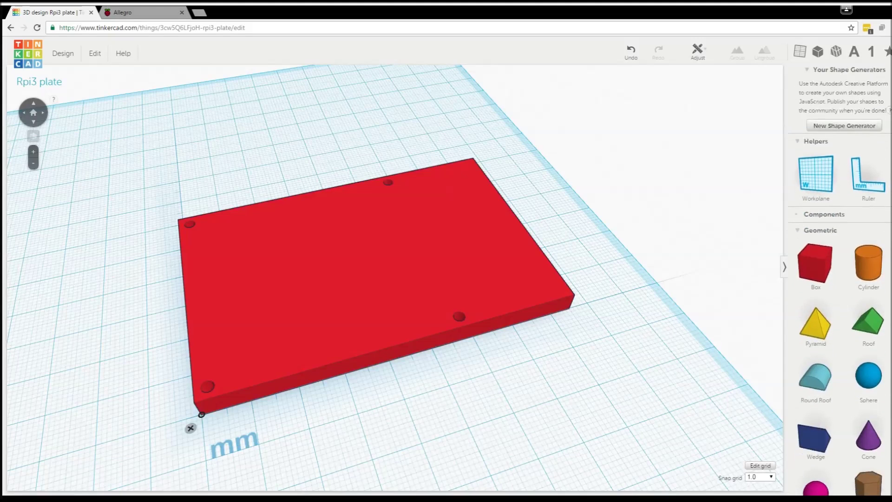
scroll(840, 279, "down", 12)
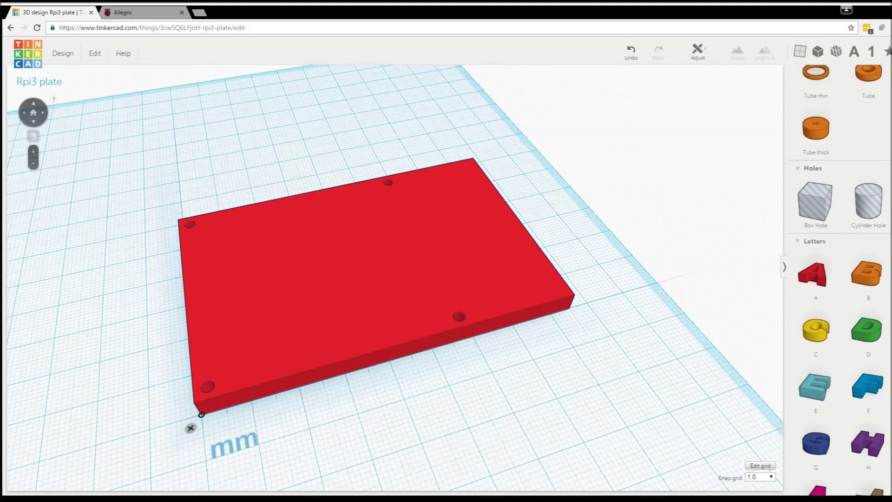
scroll(840, 279, "down", 6)
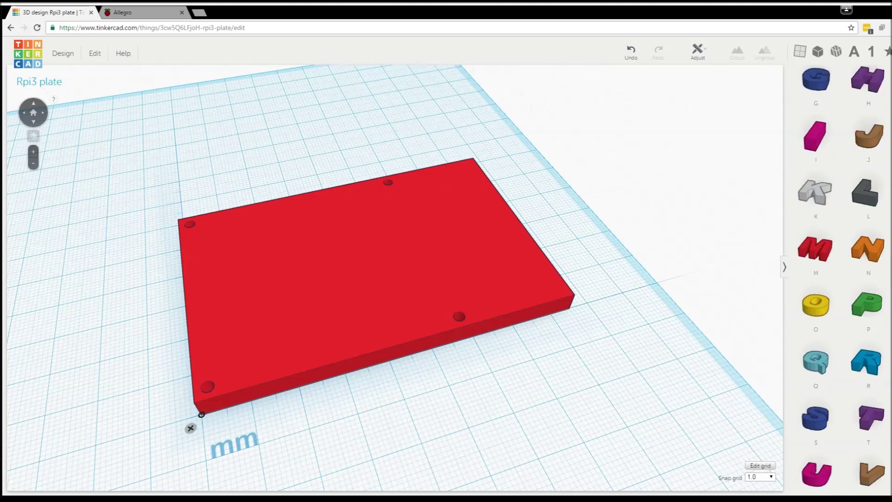
scroll(839, 278, "down", 5)
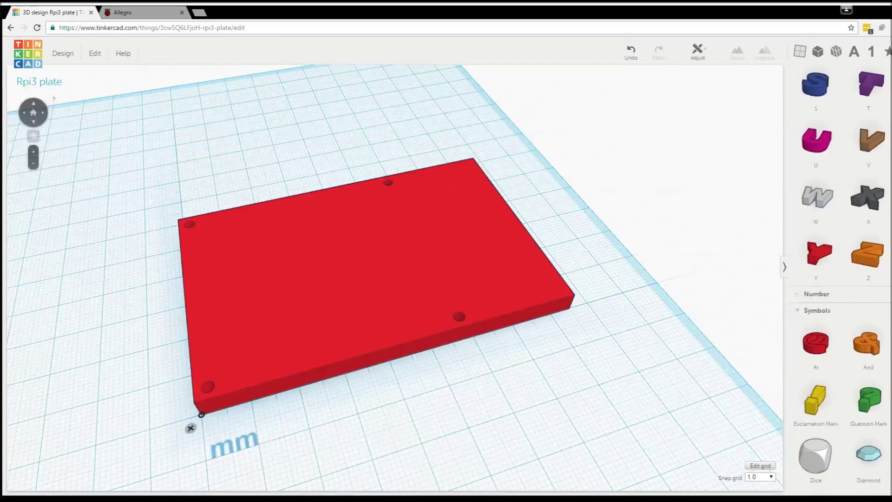
scroll(840, 278, "up", 15)
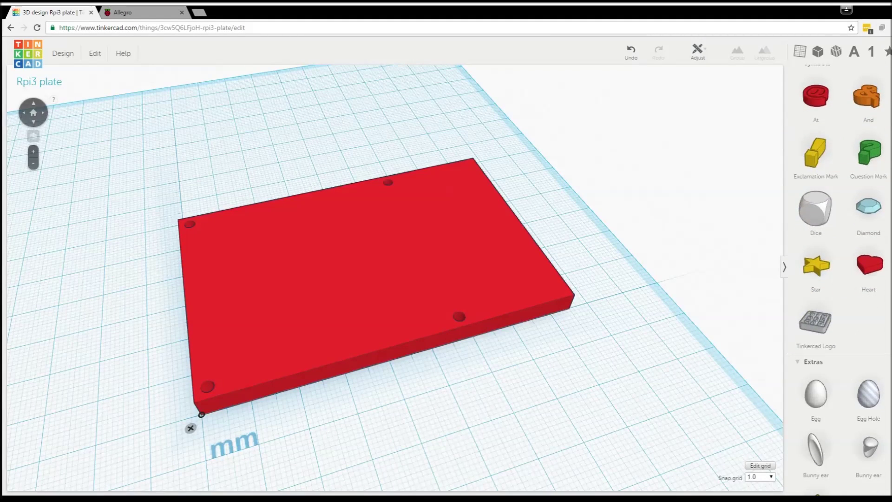
scroll(840, 279, "up", 10)
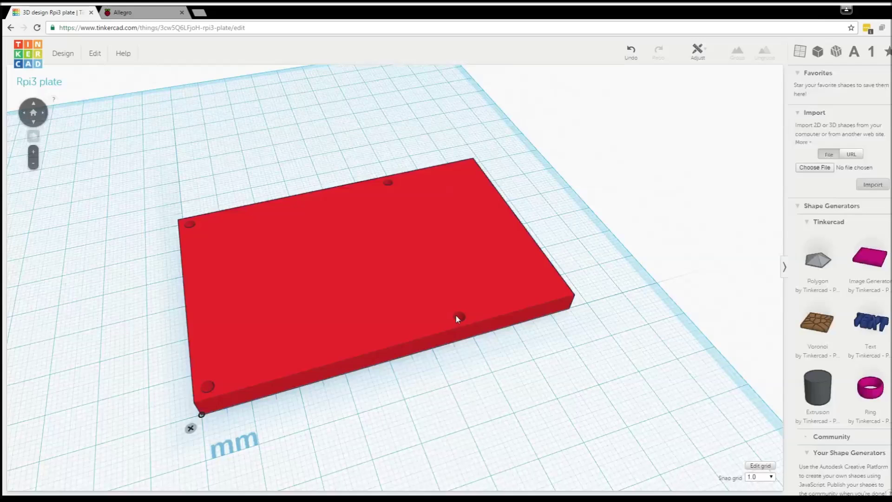
left_click_drag(527, 388, 514, 401)
right_click_drag(515, 400, 519, 408)
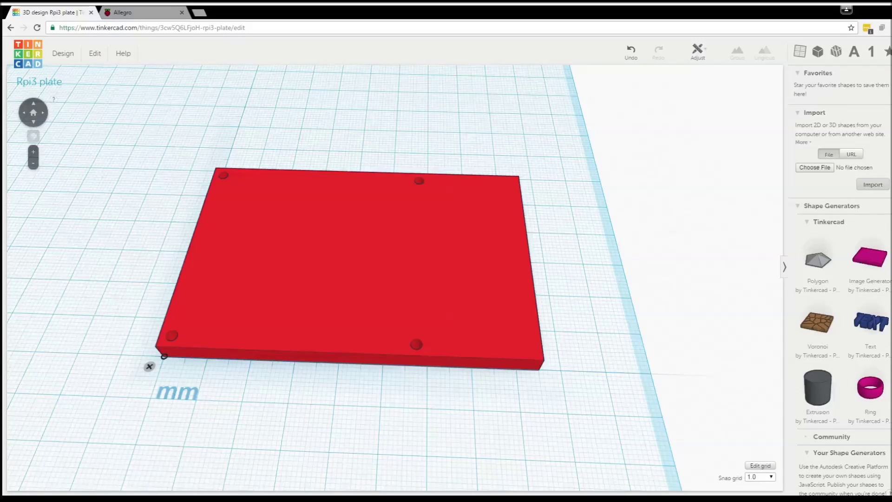
scroll(832, 232, "down", 2)
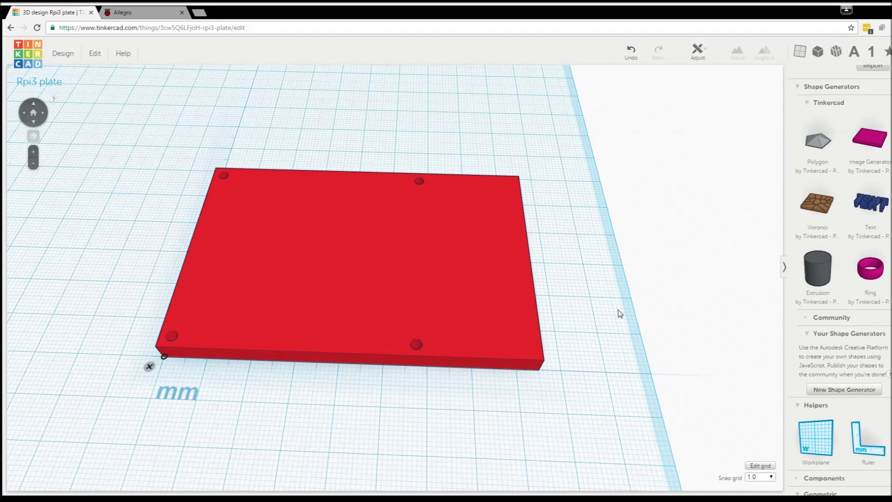
right_click_drag(642, 220, 652, 198)
left_click_drag(585, 170, 601, 164)
right_click_drag(596, 173, 595, 223)
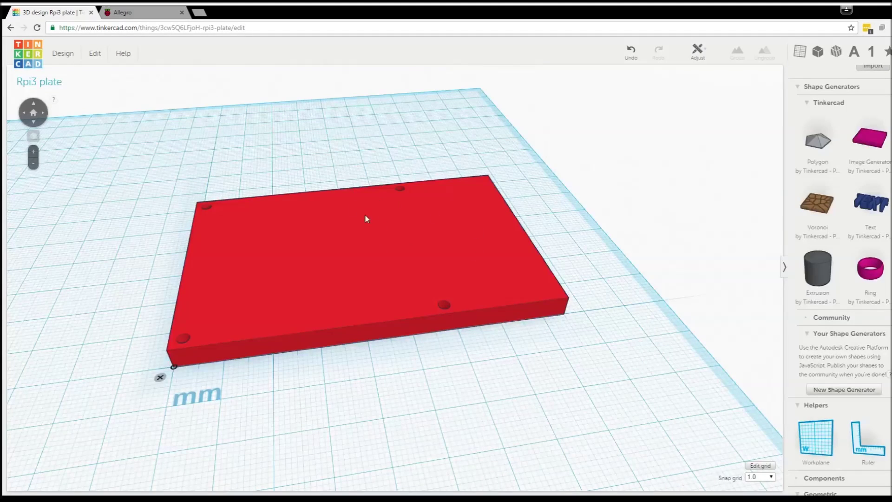
right_click_drag(213, 159, 129, 194)
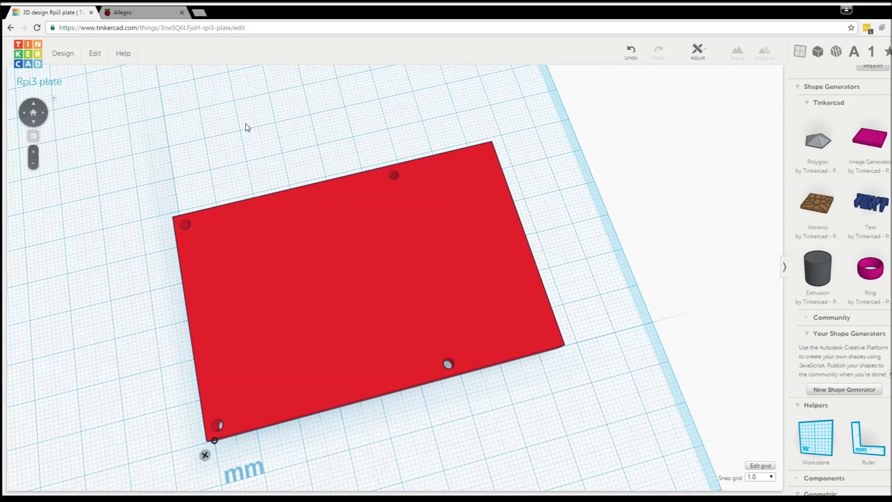
Download the finished plate model for 3D printing as an STL file
left_click(62, 54)
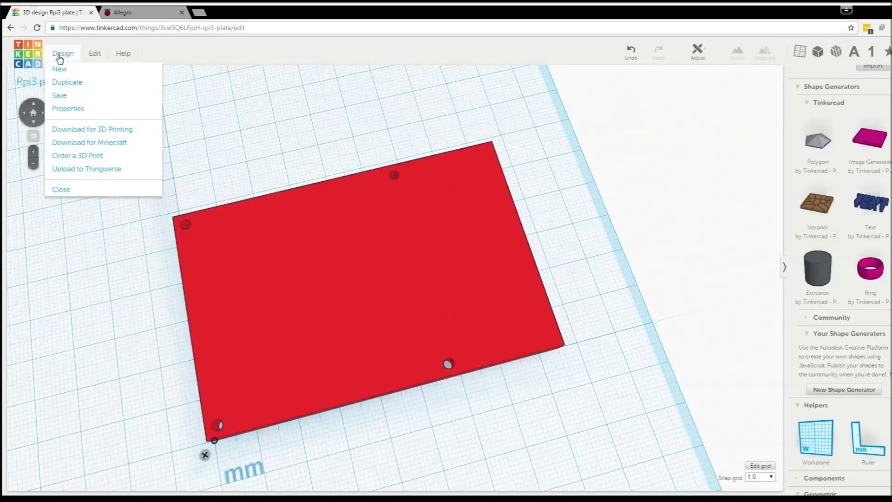
left_click(93, 130)
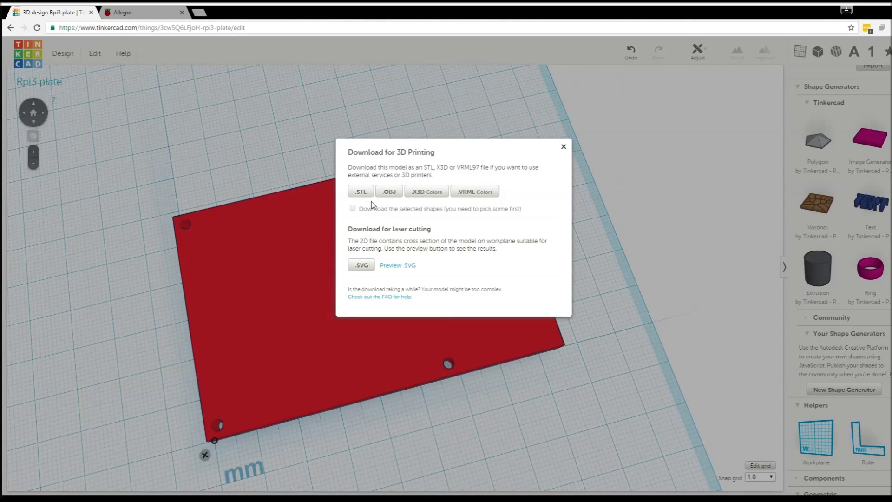
left_click(360, 194)
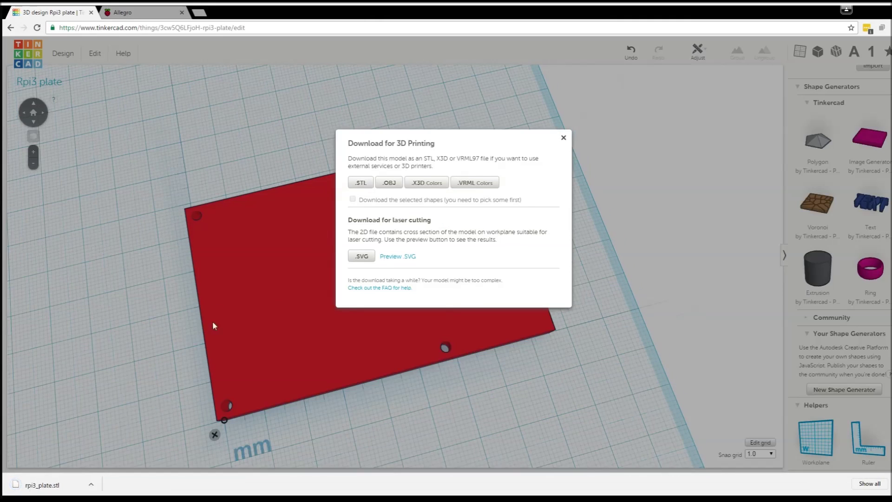